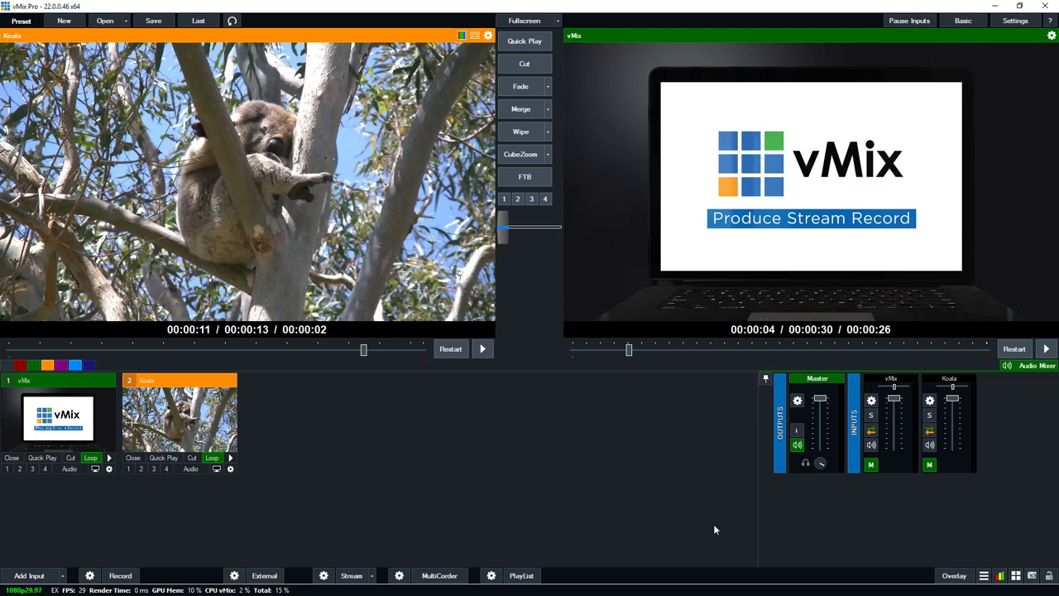
# Open vMix's Input Select dialog from Add Input at the bottom left.
pyautogui.click(18, 573)
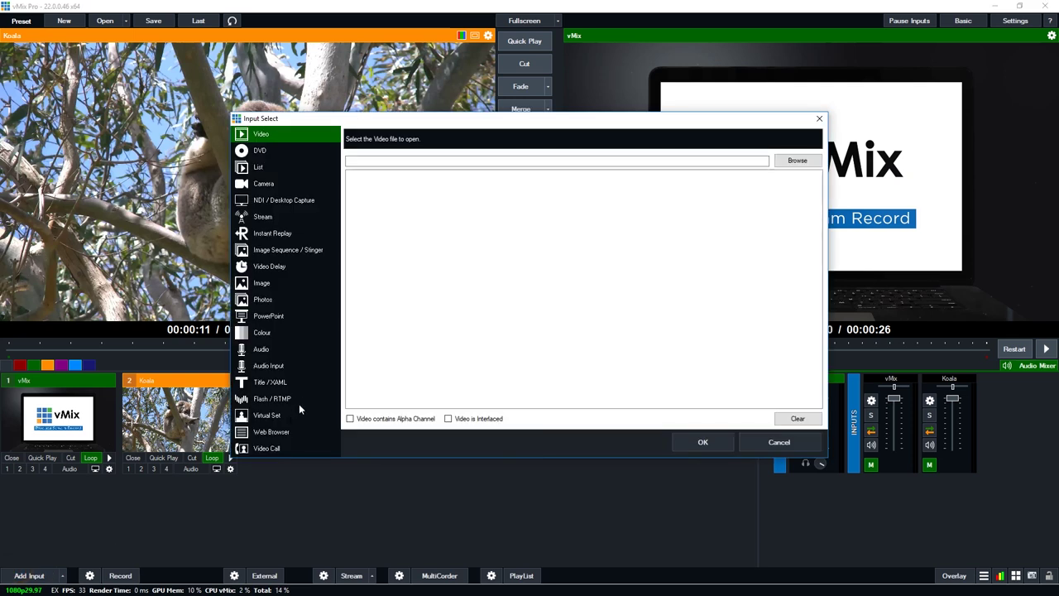
# Add the GT ScoreBoard 'Scoreboard 1- VBA' title as input 3 and show it on overlay 1.
pyautogui.click(286, 382)
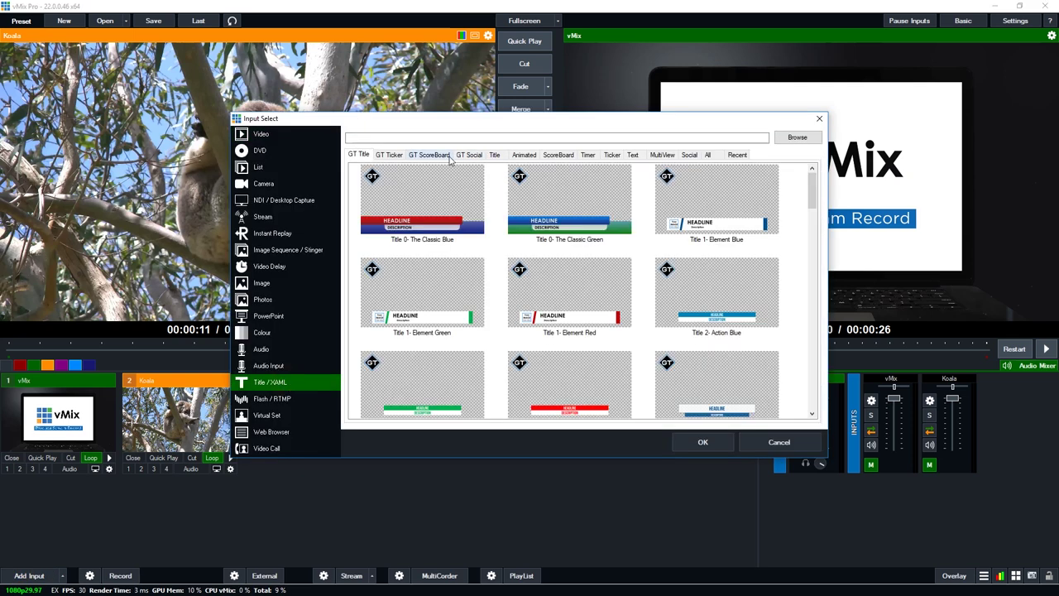
pyautogui.click(438, 156)
pyautogui.click(404, 186)
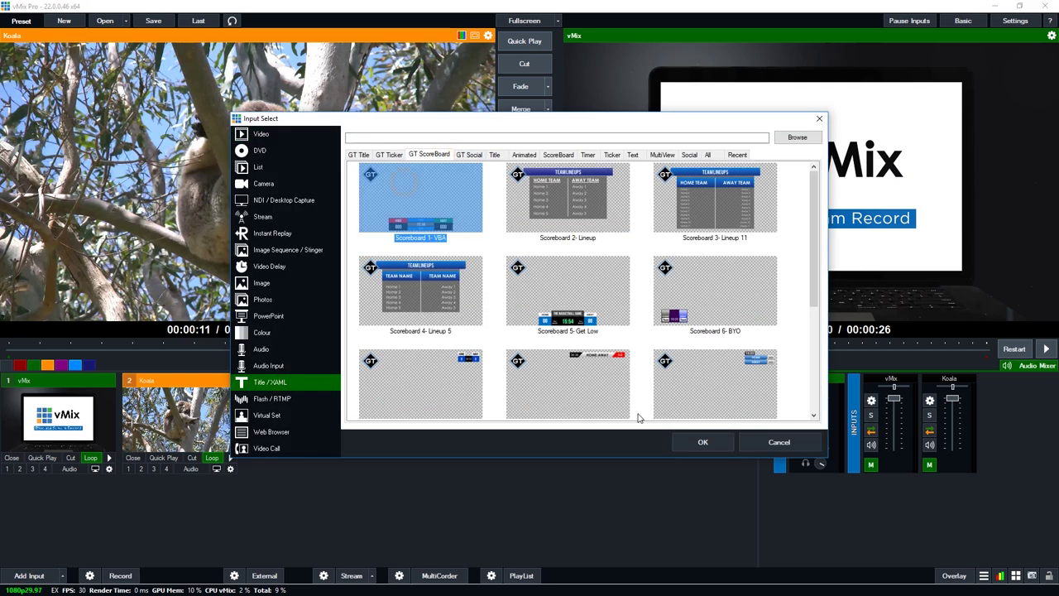
pyautogui.click(702, 442)
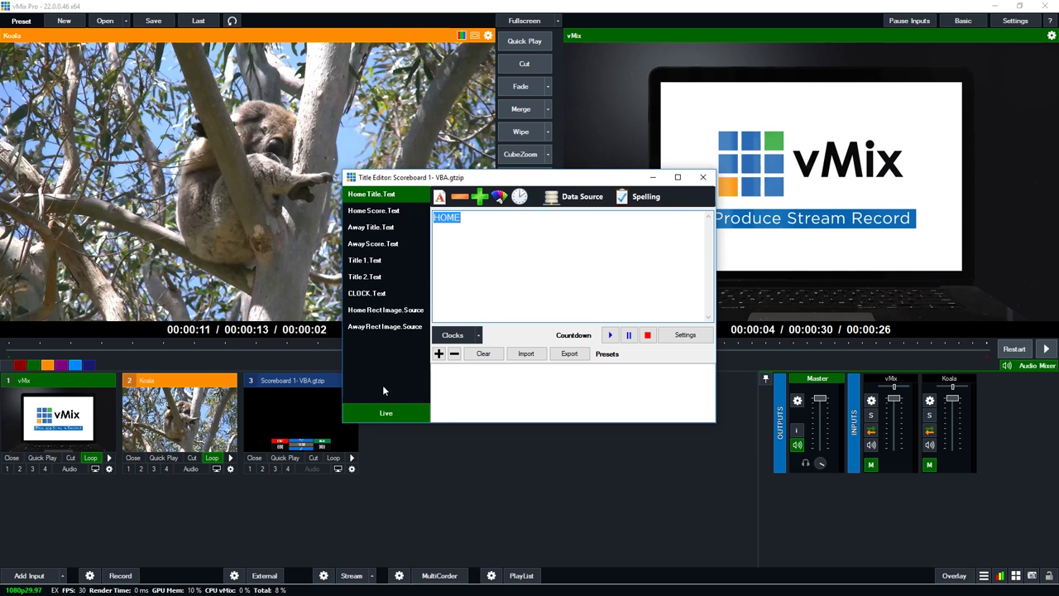
pyautogui.click(250, 468)
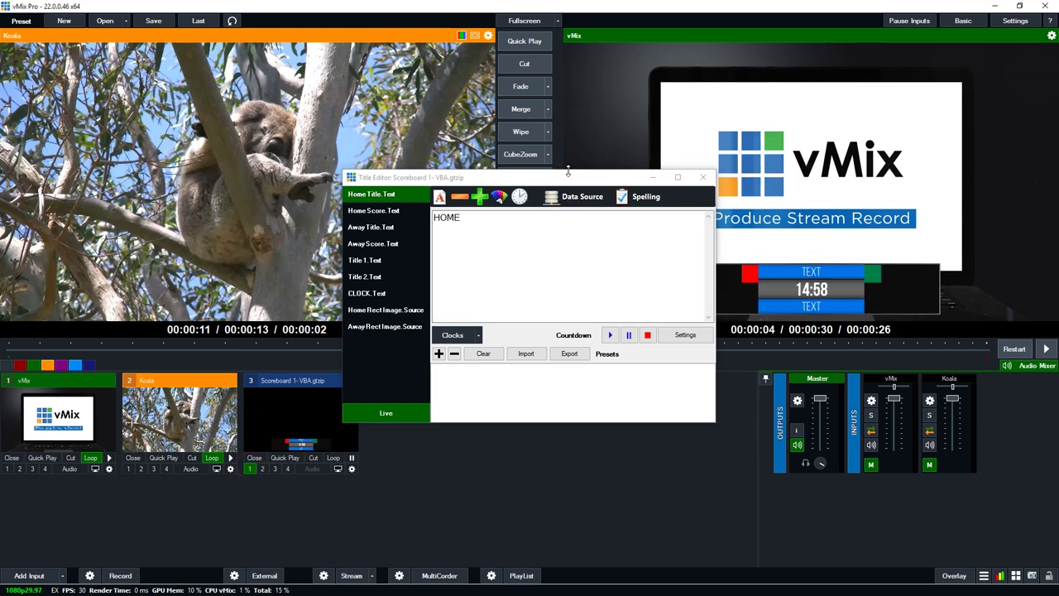
pyautogui.moveTo(558, 174); pyautogui.dragTo(392, 71)
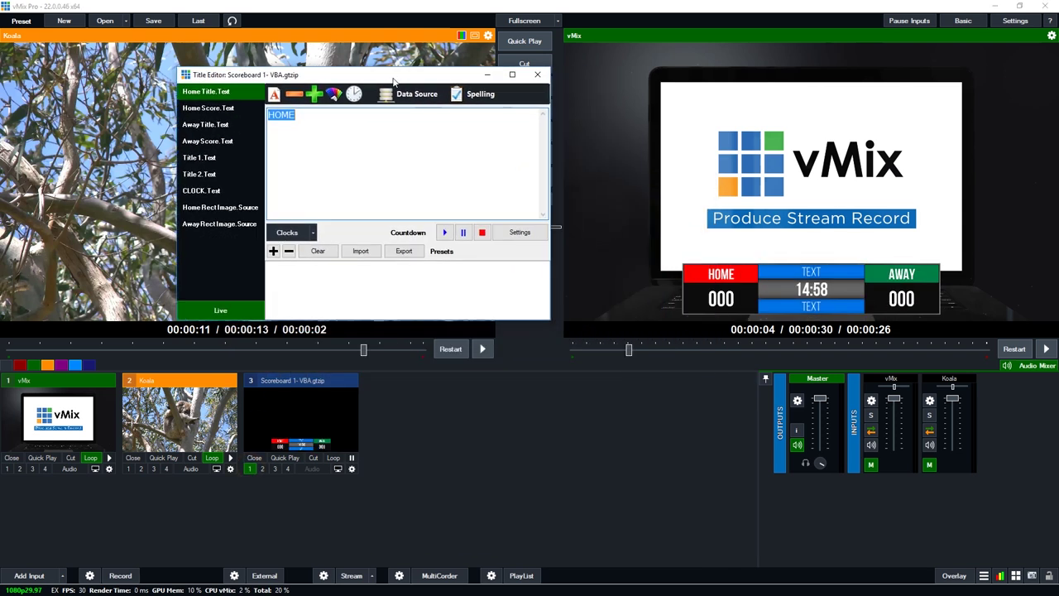
# In the Title Editor, set Home Score.Text to 2 and Away Score.Text to 6.
pyautogui.click(208, 108)
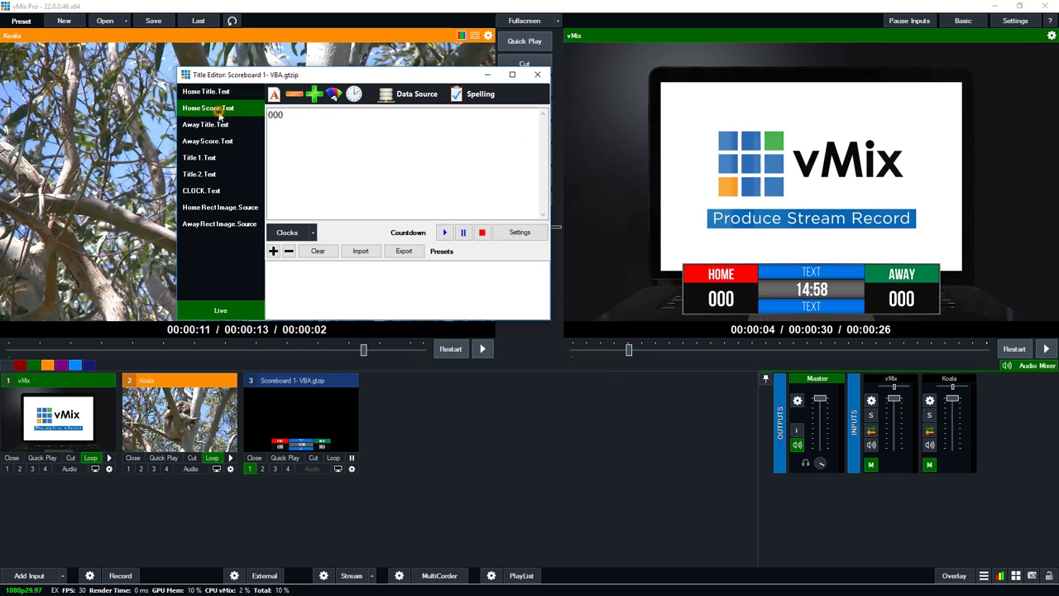
pyautogui.moveTo(273, 115)
pyautogui.mouseDown()
pyautogui.moveTo(305, 121)
pyautogui.moveTo(268, 115)
pyautogui.mouseUp()
pyautogui.write('2')
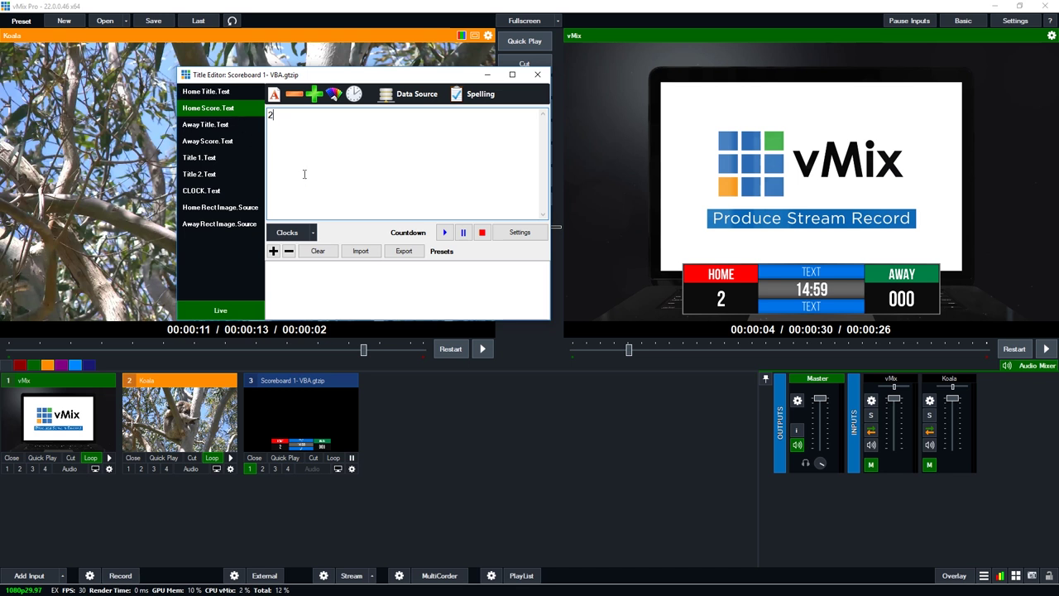
pyautogui.click(230, 142)
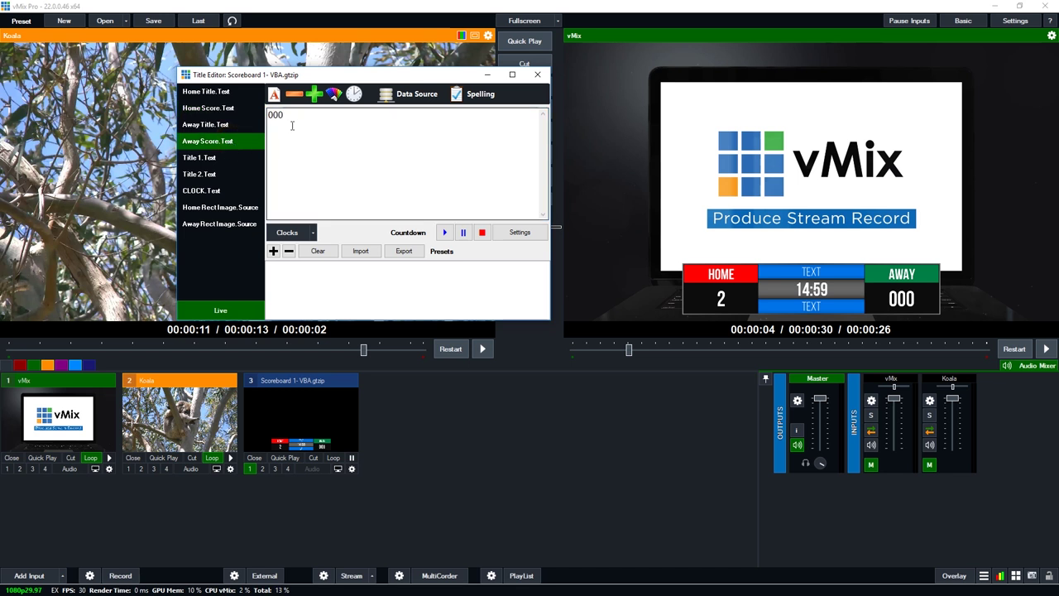
pyautogui.doubleClick(290, 120)
pyautogui.write('4')
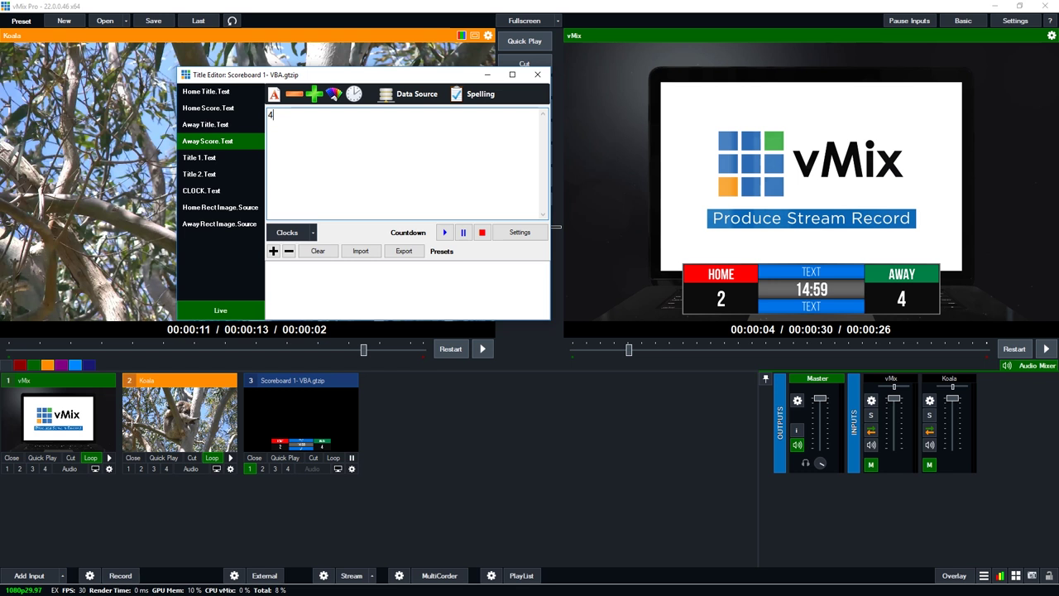
pyautogui.hotkey('ctrl', 'a')
pyautogui.write('6')
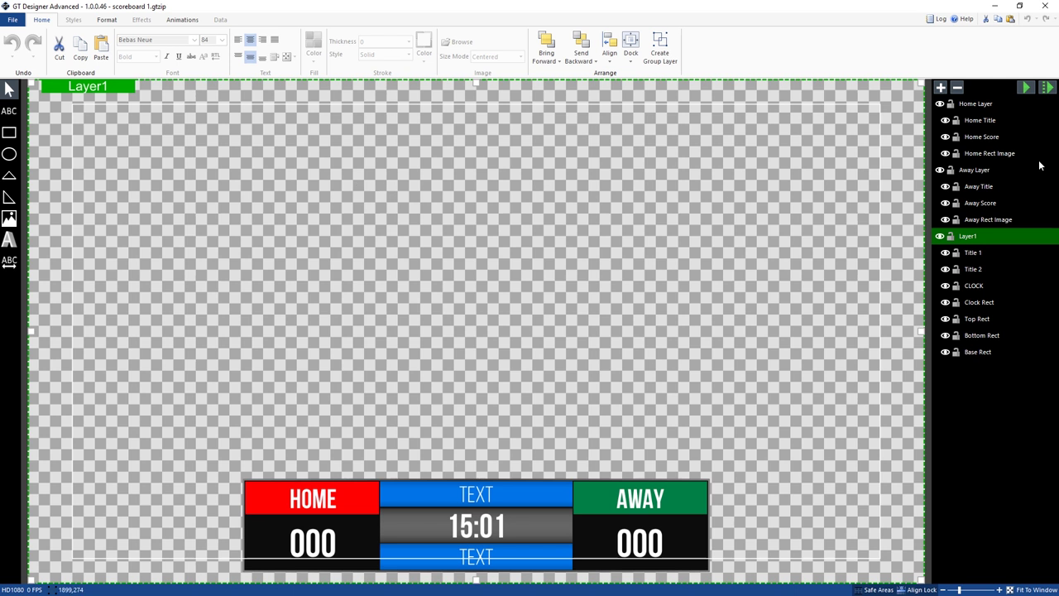
# Select the Home Score layer and show its Animations settings.
pyautogui.click(984, 137)
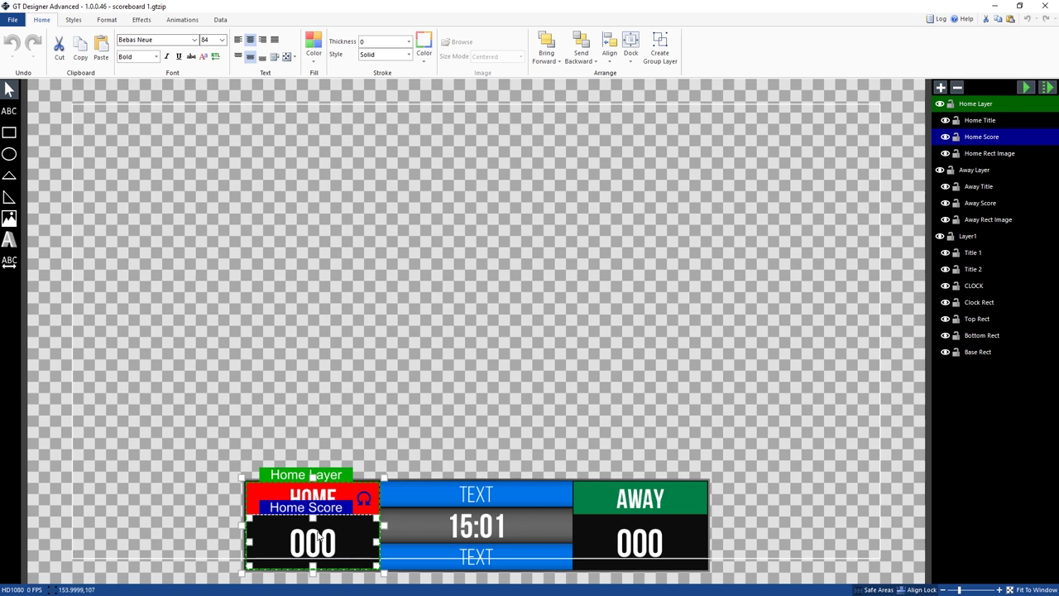
pyautogui.click(182, 21)
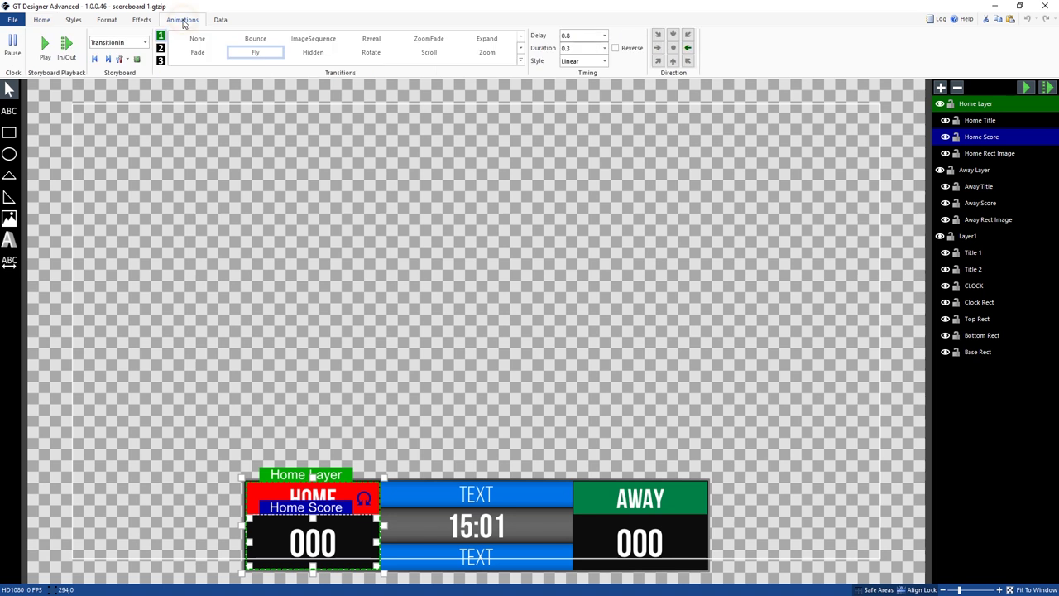
# Pick DataChangeIn from the Home Score's Storyboard list instead of TransitionIn.
pyautogui.click(145, 44)
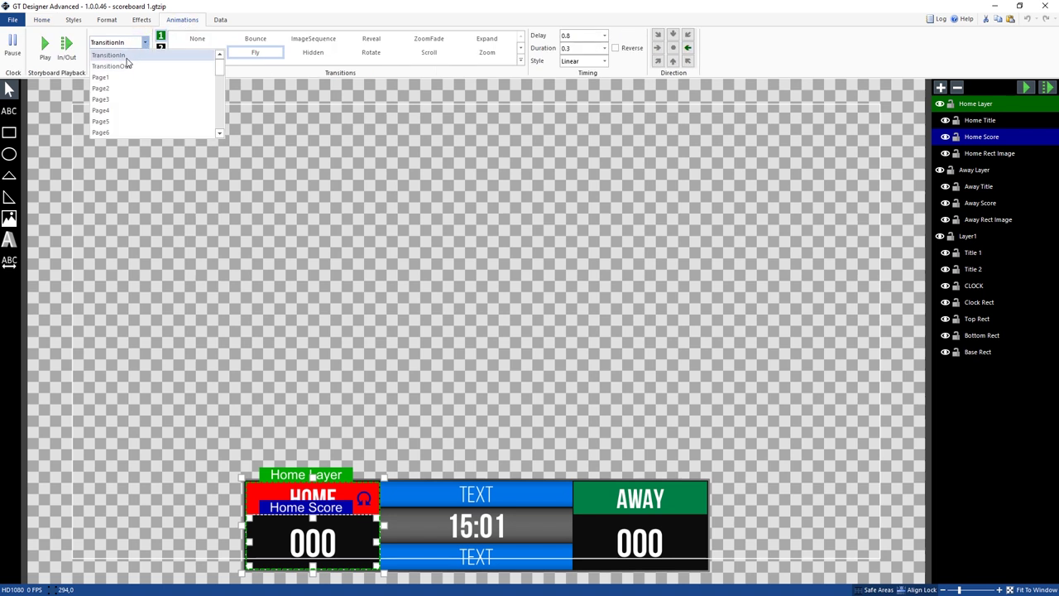
pyautogui.click(132, 41)
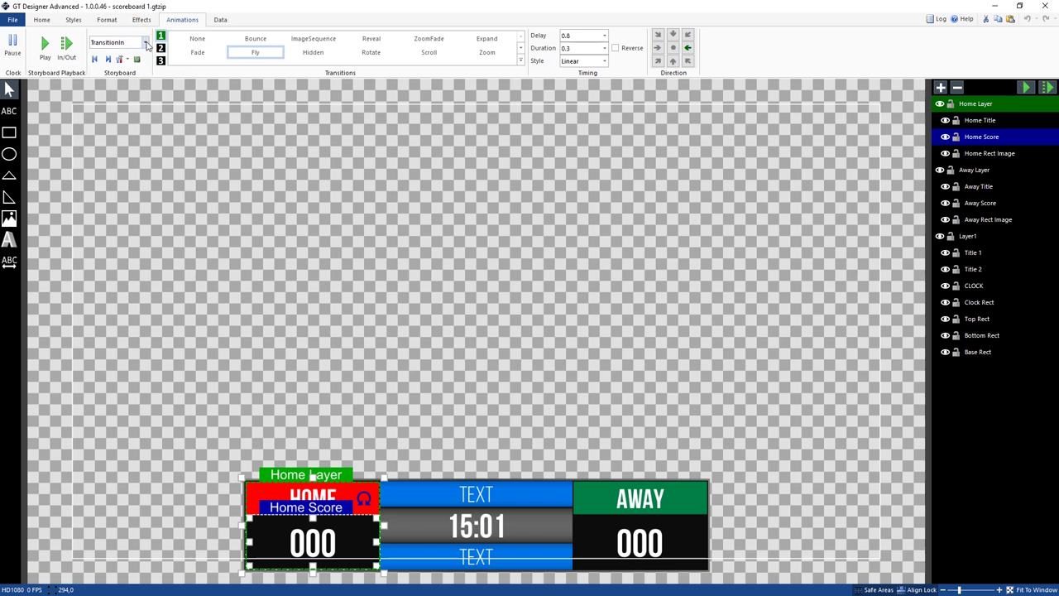
pyautogui.click(145, 44)
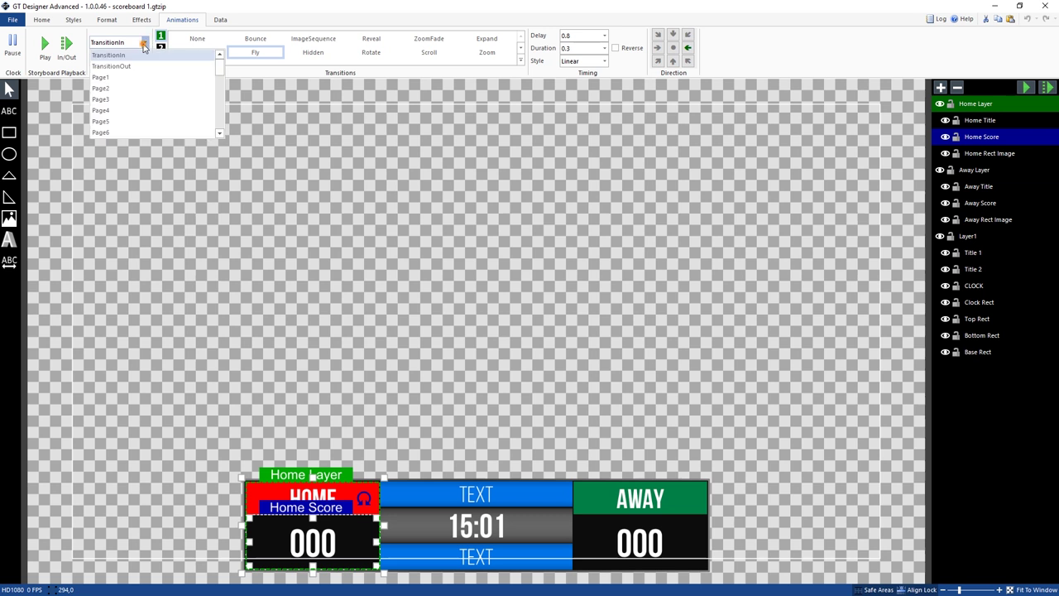
pyautogui.scroll(-3, 161, 93)
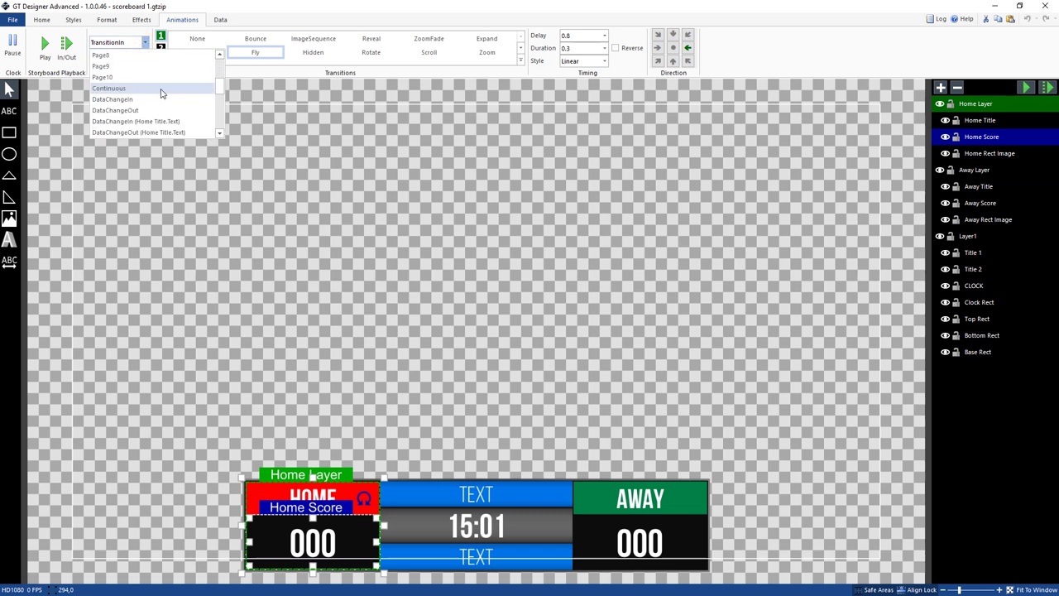
pyautogui.scroll(-1, 161, 93)
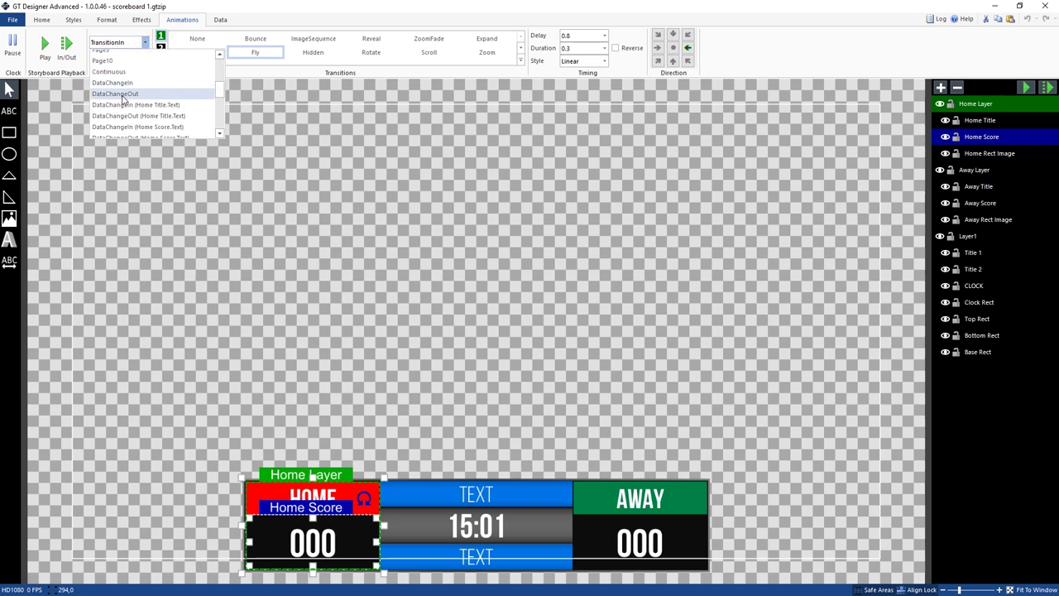
pyautogui.scroll(-1, 124, 98)
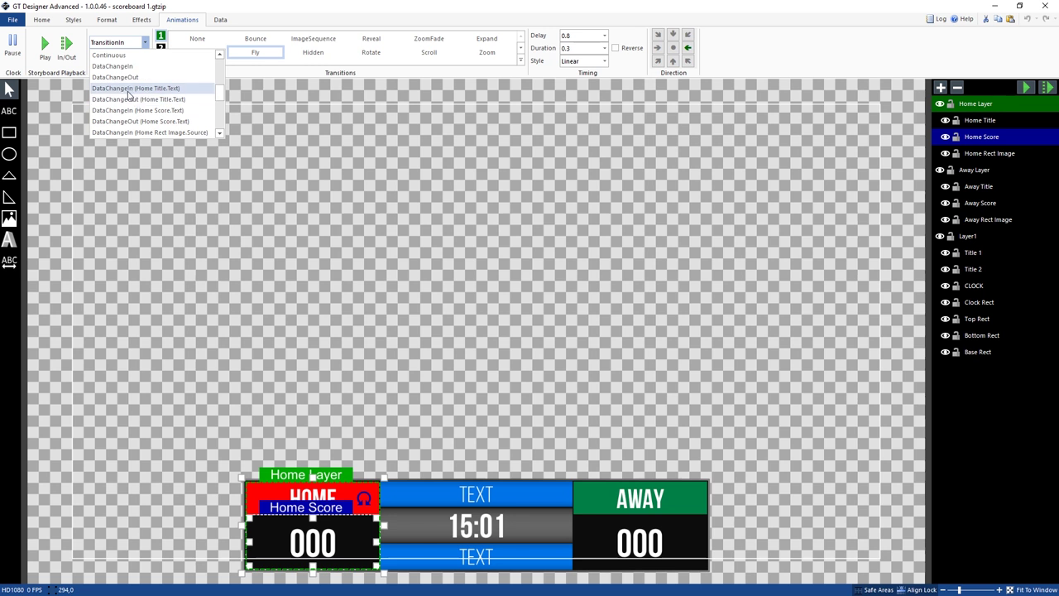
pyautogui.scroll(1, 136, 104)
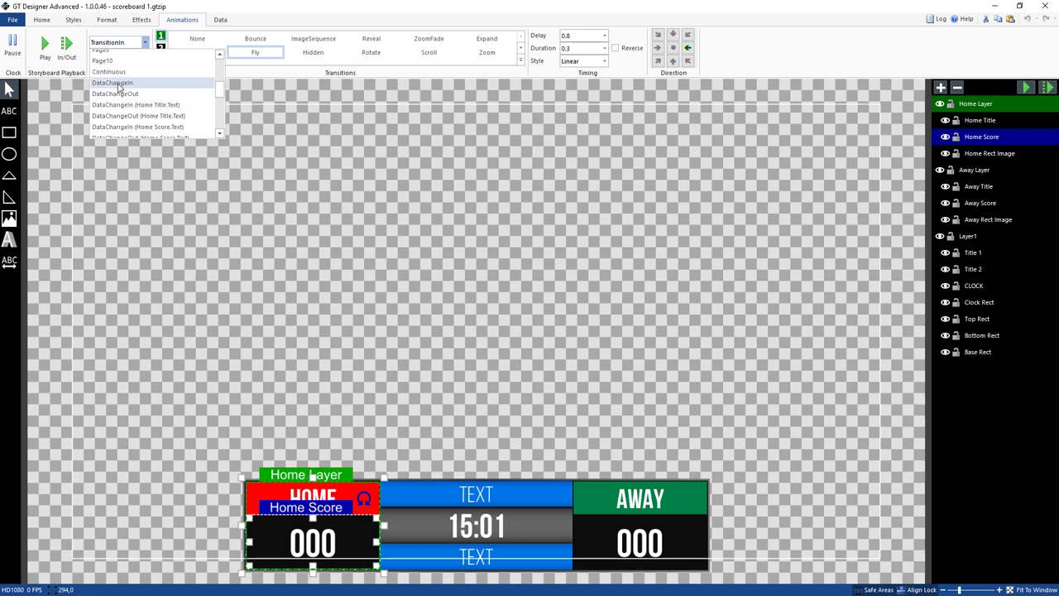
pyautogui.click(118, 83)
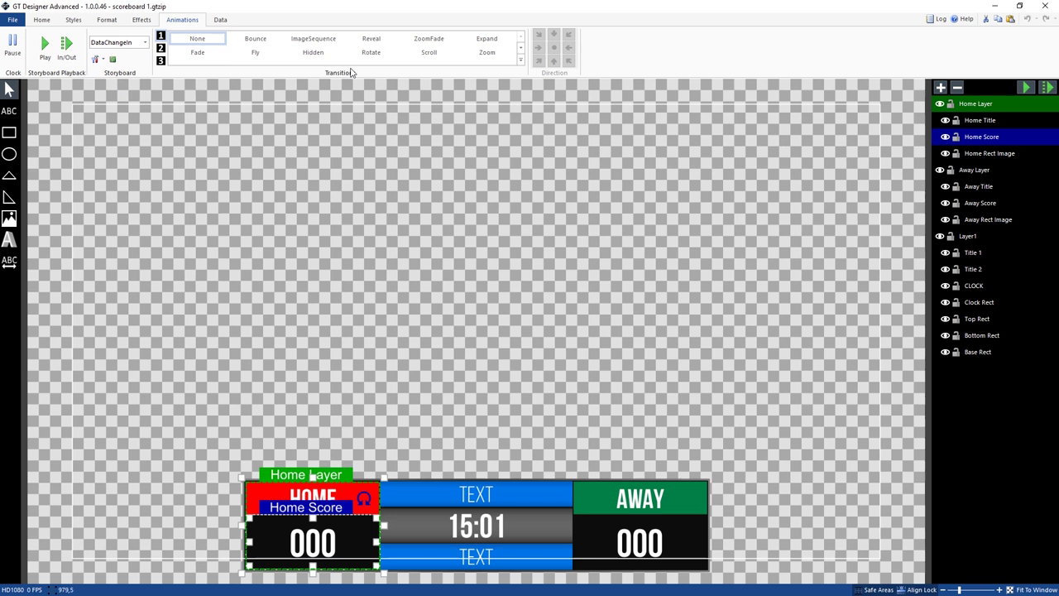
# Set the transition to None, then choose the DataChangeIn (Home Score.Text) storyboard.
pyautogui.click(202, 45)
pyautogui.click(144, 47)
pyautogui.scroll(-3, 149, 91)
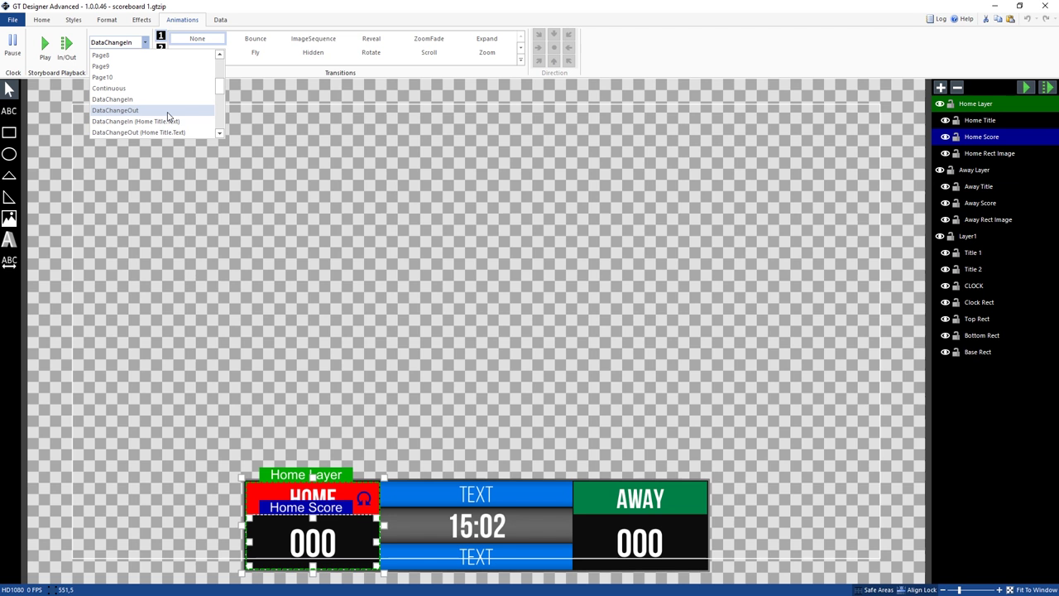
pyautogui.scroll(-1, 168, 116)
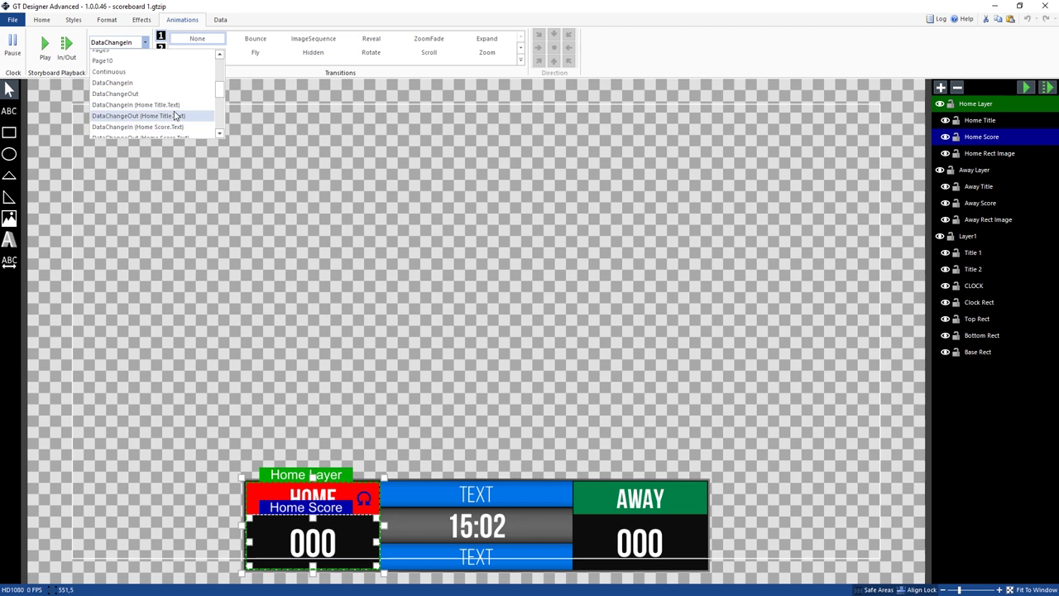
pyautogui.scroll(-1, 174, 116)
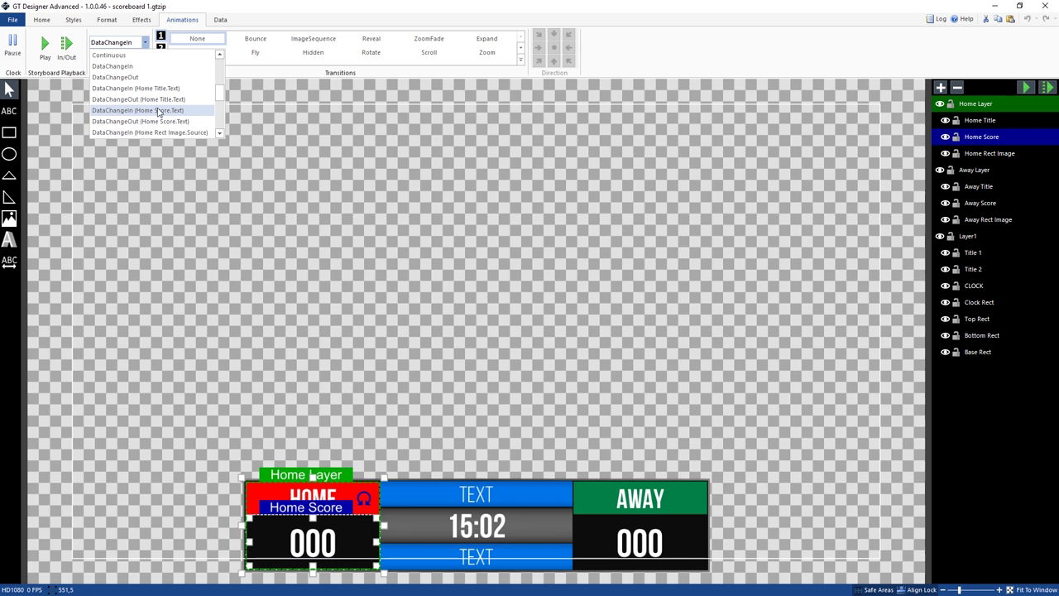
pyautogui.click(158, 110)
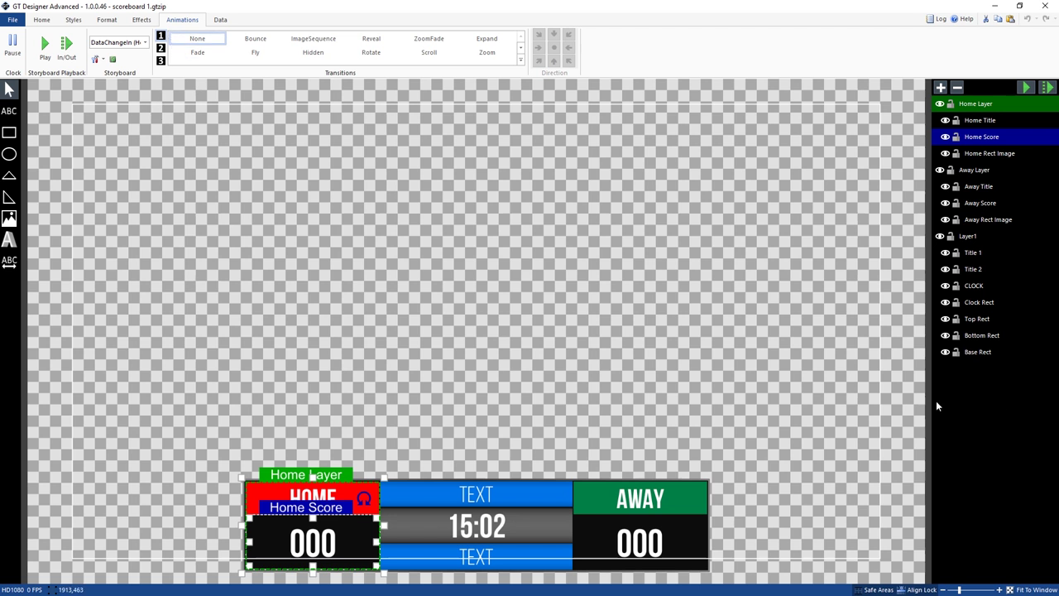
pyautogui.hotkey('alt', 'Tab')
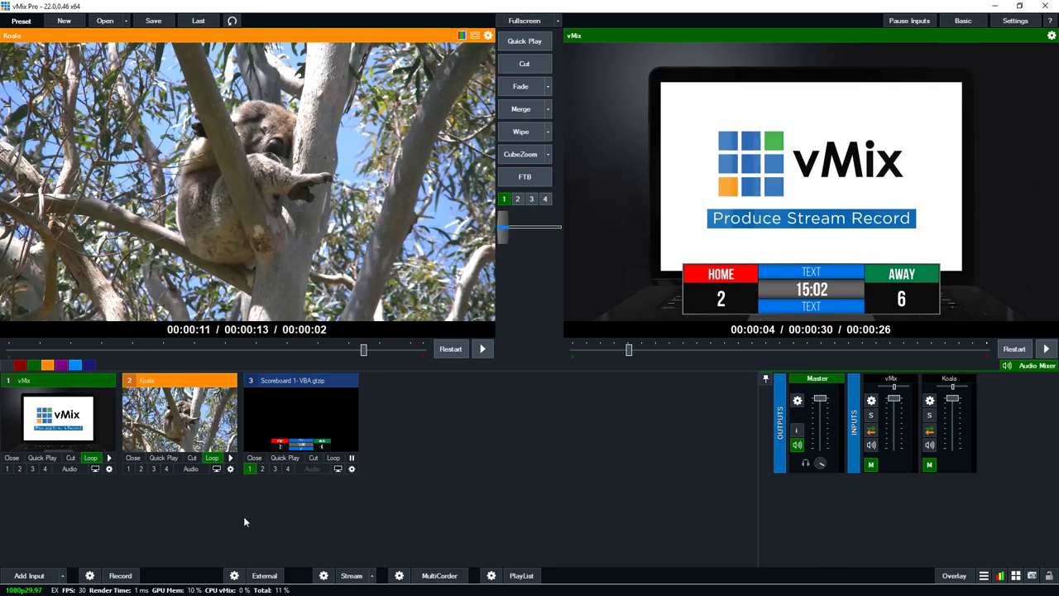
# Change Home Score.Text to 4 in the scoreboard's Title Editor and close it.
pyautogui.rightClick(330, 402)
pyautogui.click(360, 398)
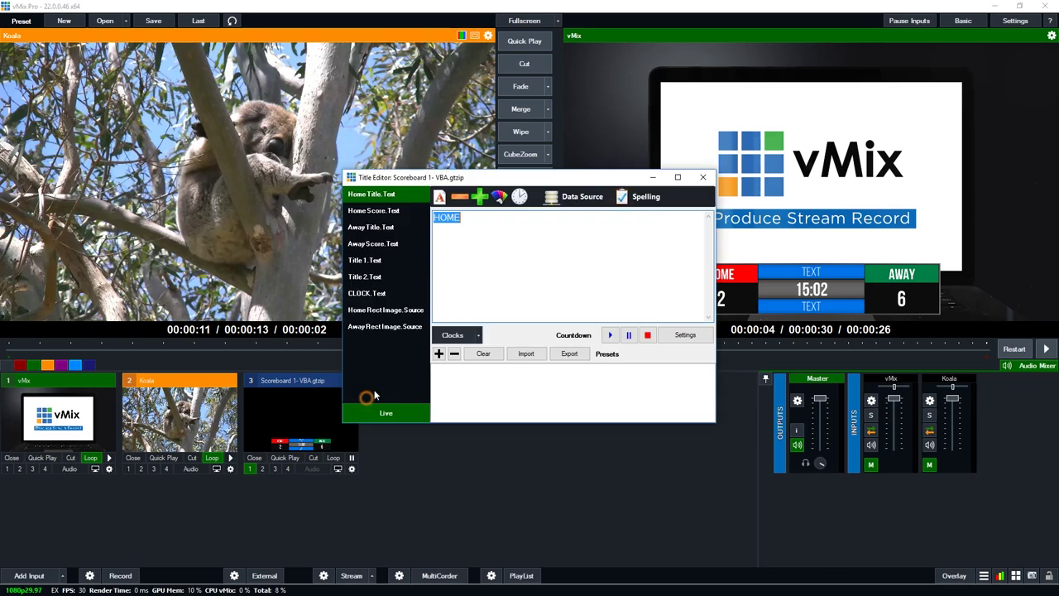
pyautogui.click(382, 212)
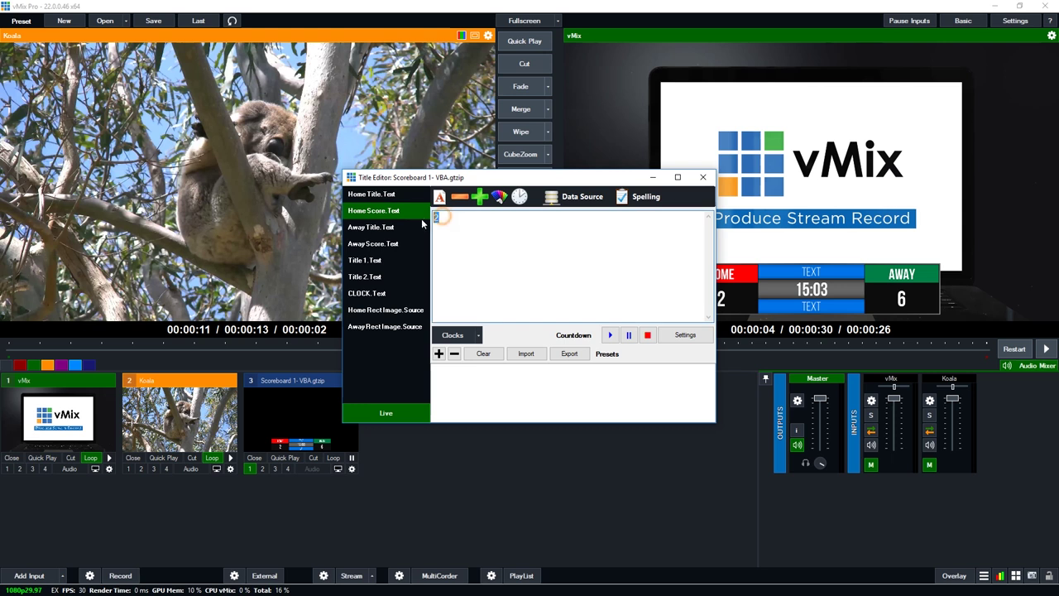
pyautogui.moveTo(494, 174); pyautogui.dragTo(384, 152)
pyautogui.write('4')
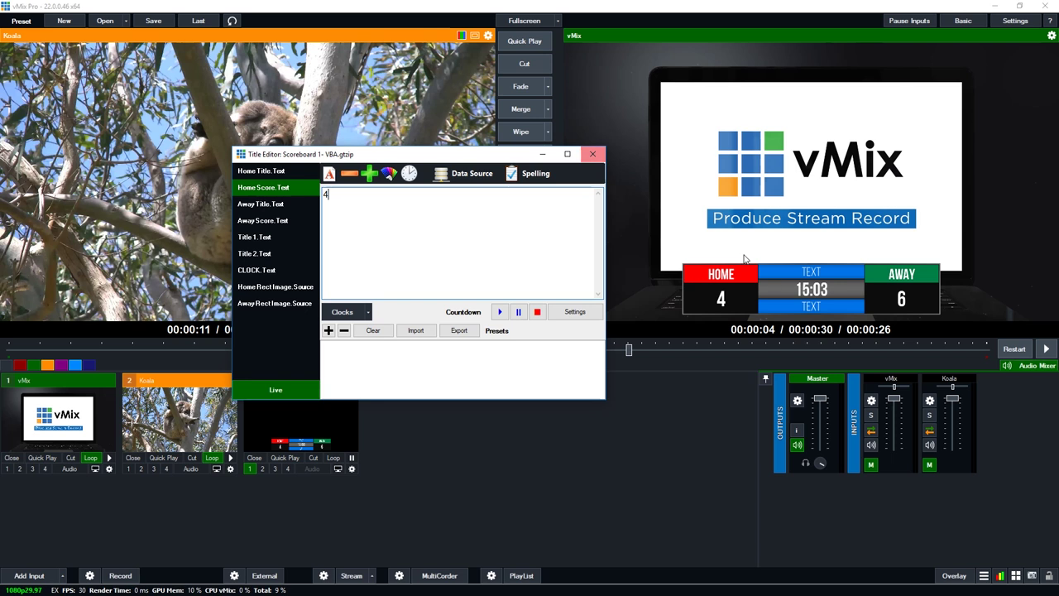
pyautogui.click(594, 153)
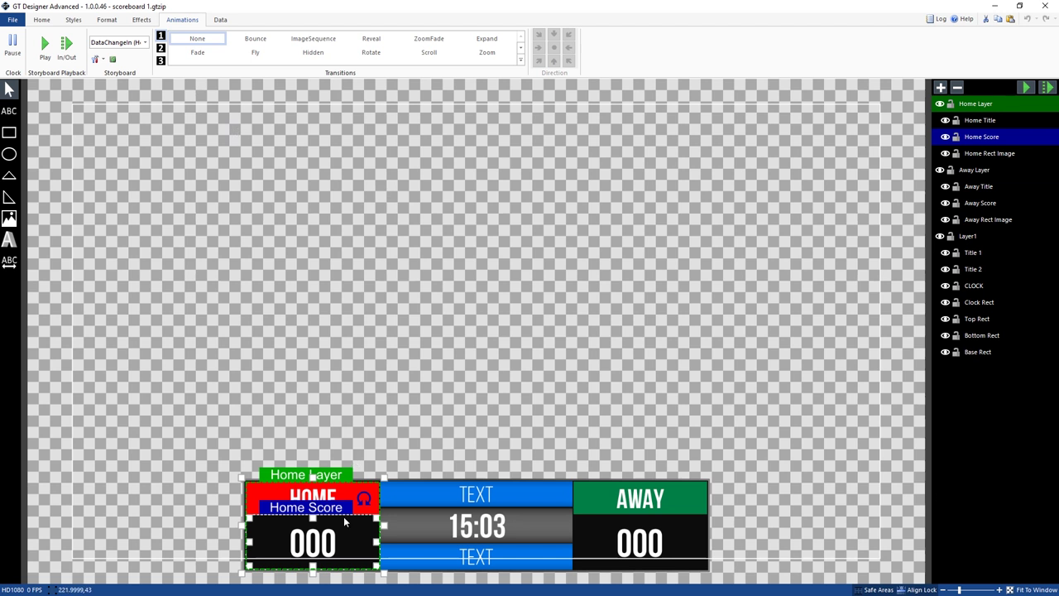
# Apply a Fly transition (0 delay, 0.2 duration, Linear) to the DataChangeIn (Home Score.Text) storyboard.
pyautogui.click(254, 55)
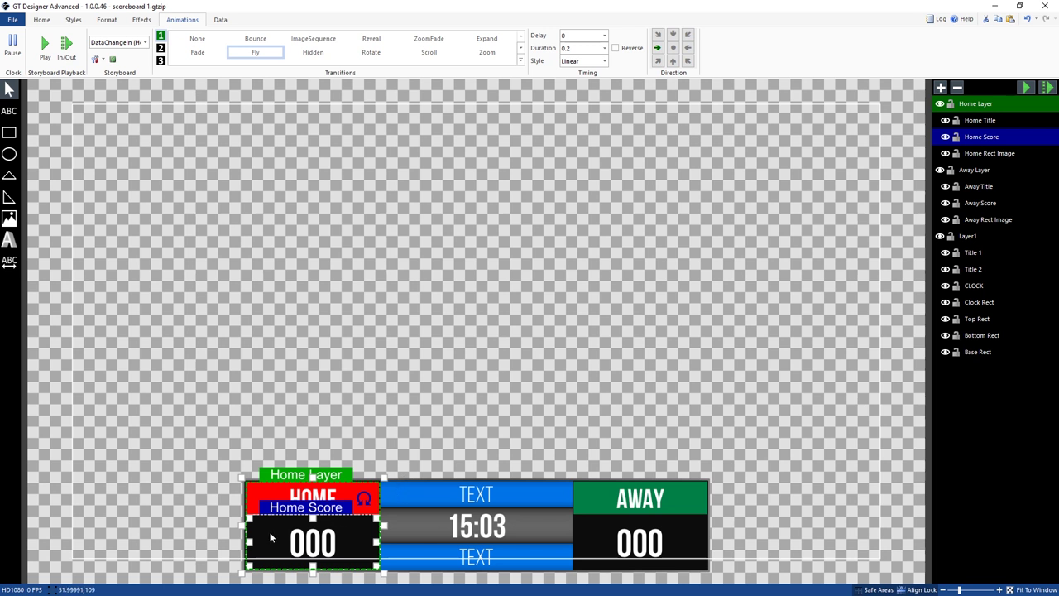
pyautogui.click(145, 43)
# Give DataChangeOut (Home Score.Text) a Fly transition of 0.2 duration flying left.
pyautogui.scroll(1, 143, 105)
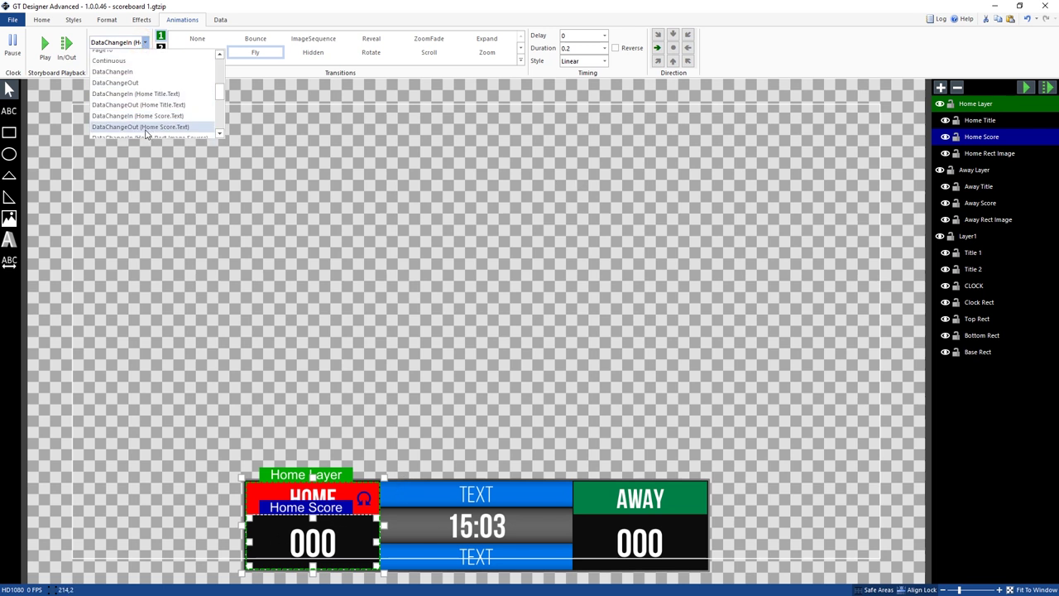
pyautogui.scroll(-1, 147, 130)
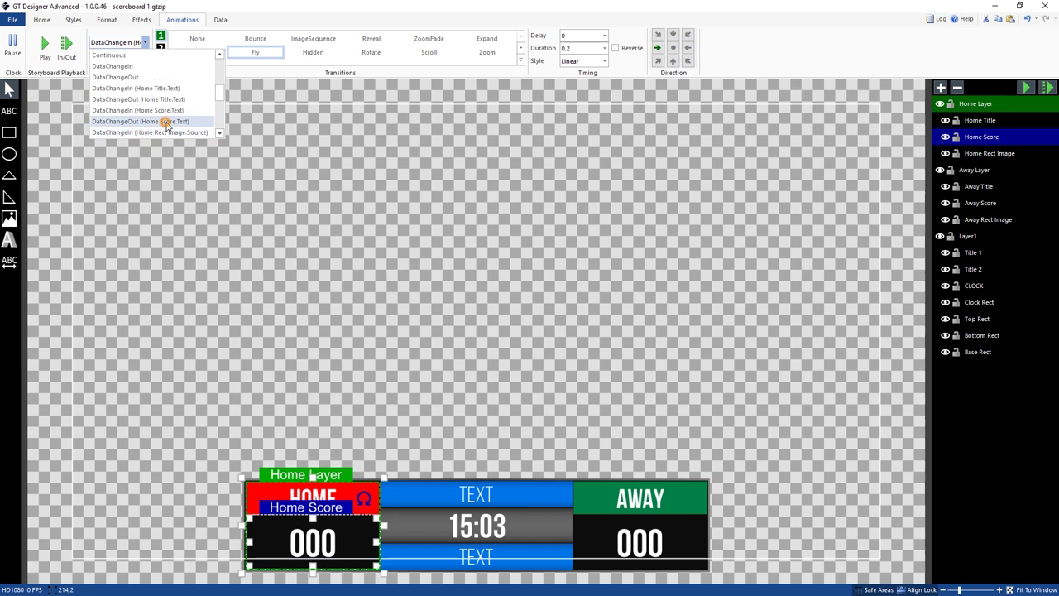
pyautogui.click(165, 122)
pyautogui.click(257, 57)
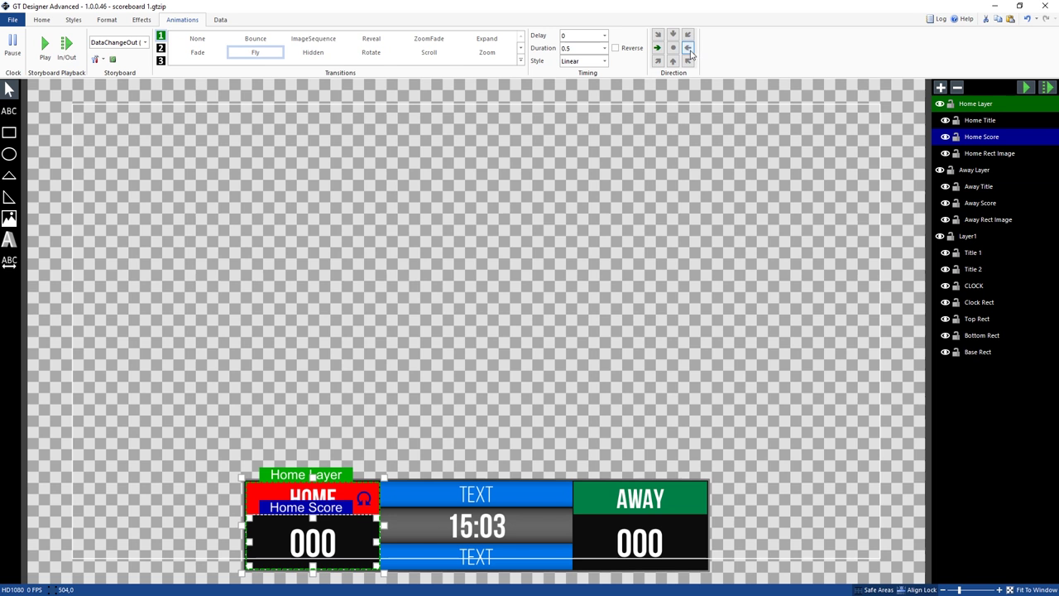
pyautogui.doubleClick(572, 48)
pyautogui.write('.2')
pyautogui.click(689, 50)
# Reselect DataChangeIn (Home Score.Text) and play its preview in the layers panel.
pyautogui.click(145, 42)
pyautogui.click(165, 122)
pyautogui.click(1024, 88)
# Select DataChangeOut (Home Score.Text) and play its fly-out preview.
pyautogui.click(145, 42)
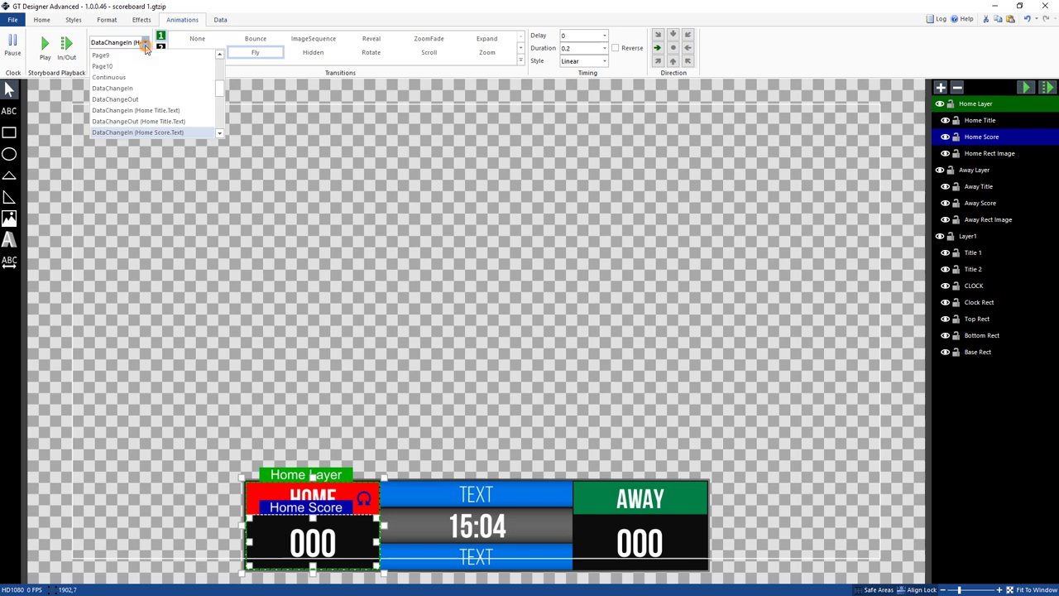
pyautogui.scroll(-1, 178, 122)
pyautogui.click(187, 127)
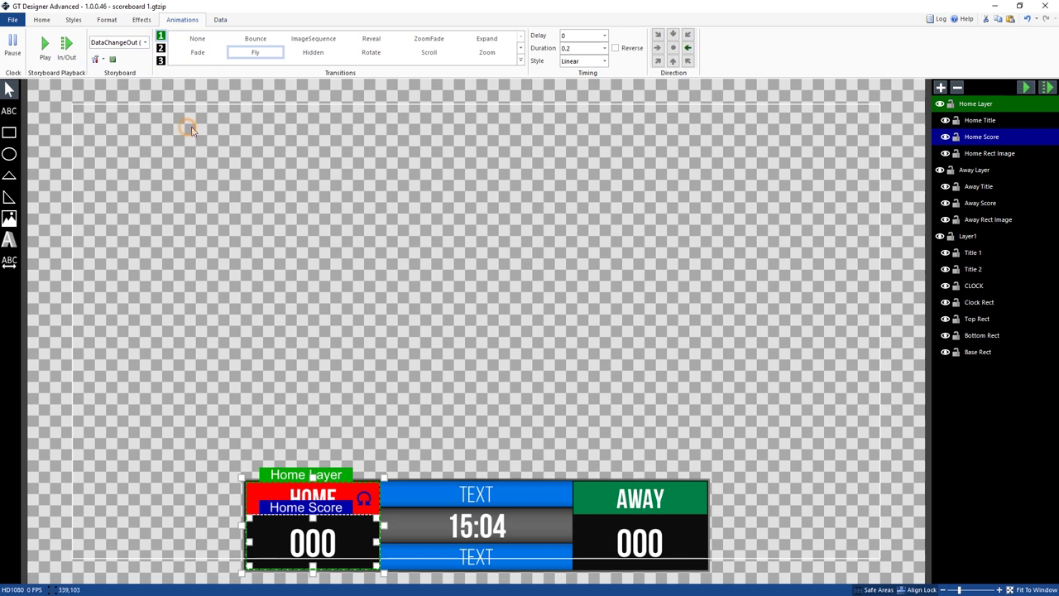
pyautogui.click(1023, 88)
pyautogui.click(144, 42)
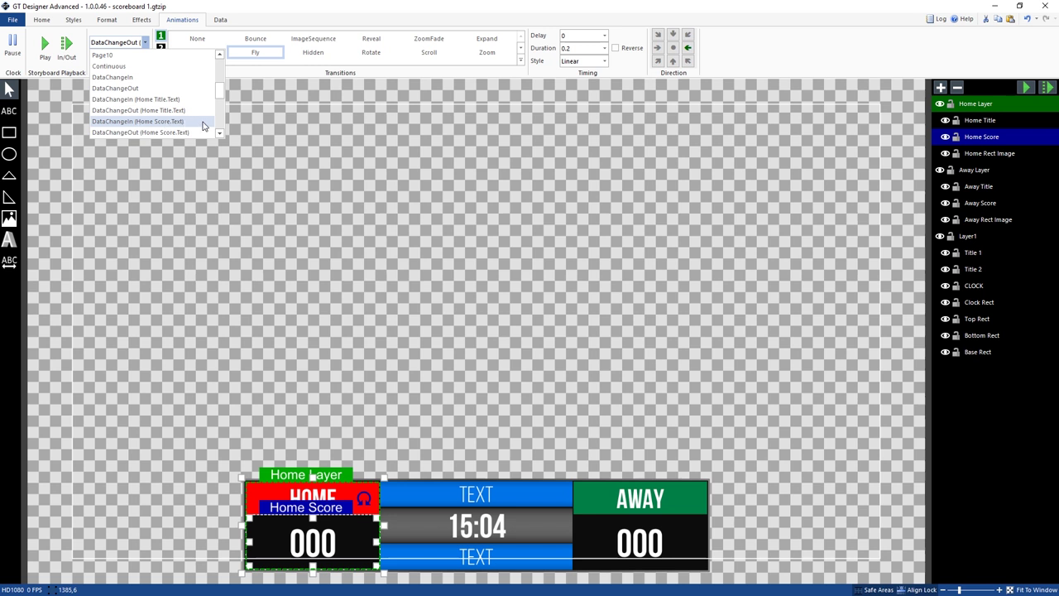
pyautogui.click(248, 124)
# Save the design and add the recent 'scoreboard 1' title as a new vMix input.
pyautogui.click(12, 20)
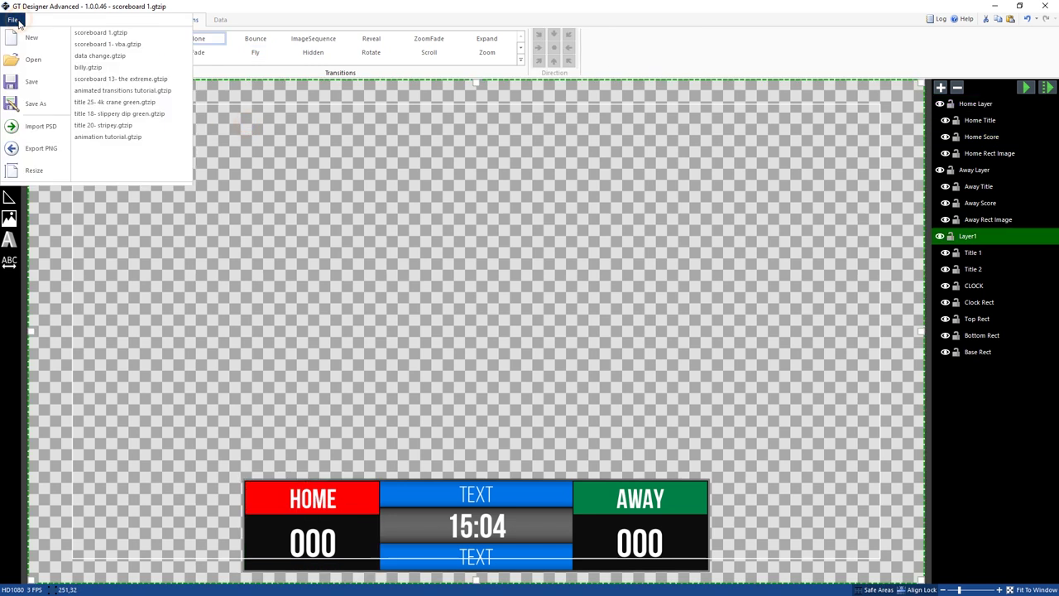
pyautogui.click(38, 79)
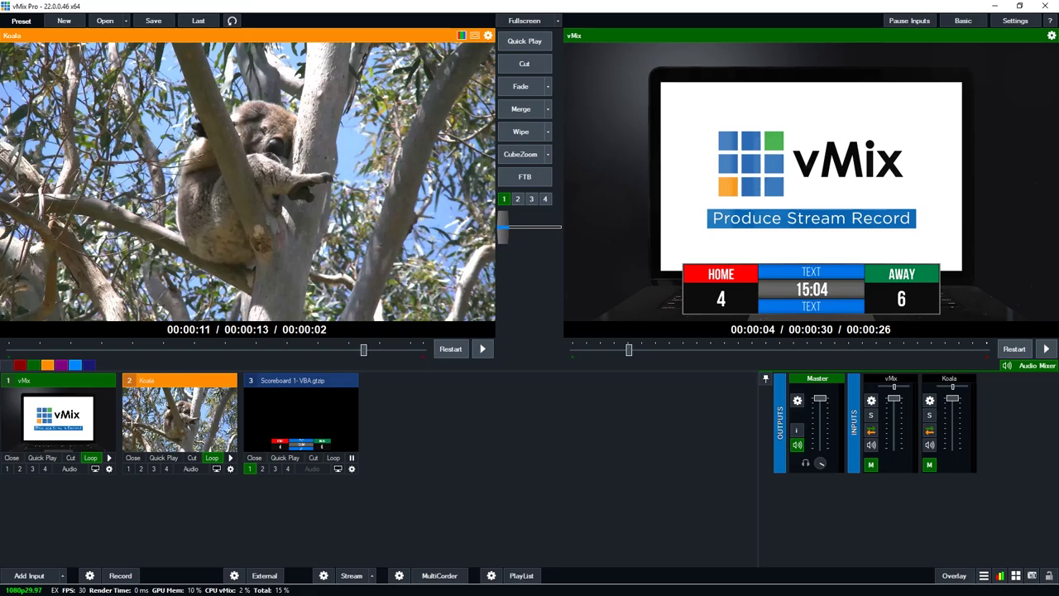
pyautogui.click(33, 575)
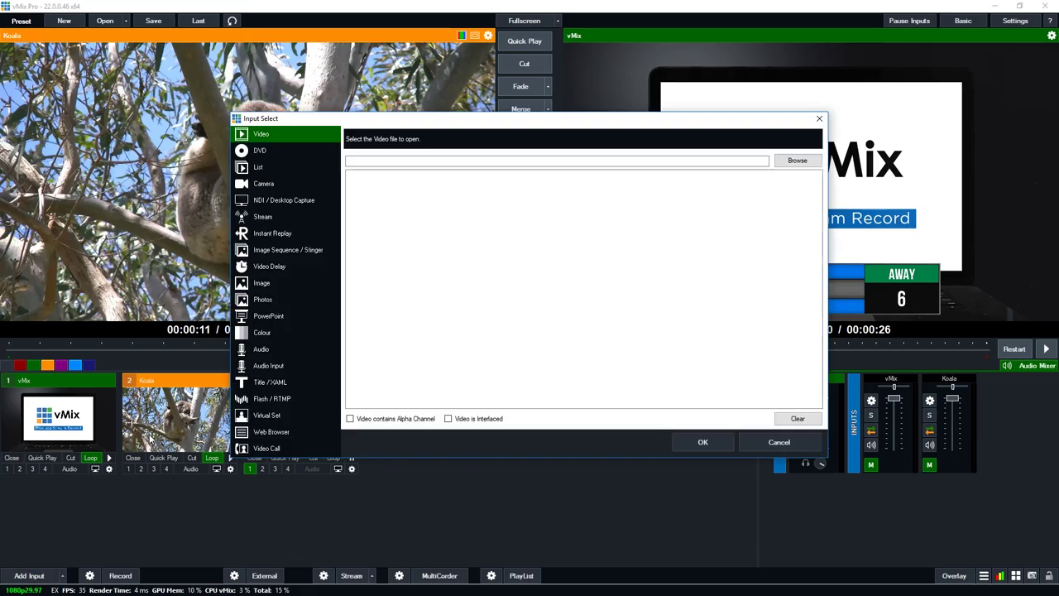
pyautogui.click(271, 382)
pyautogui.click(736, 154)
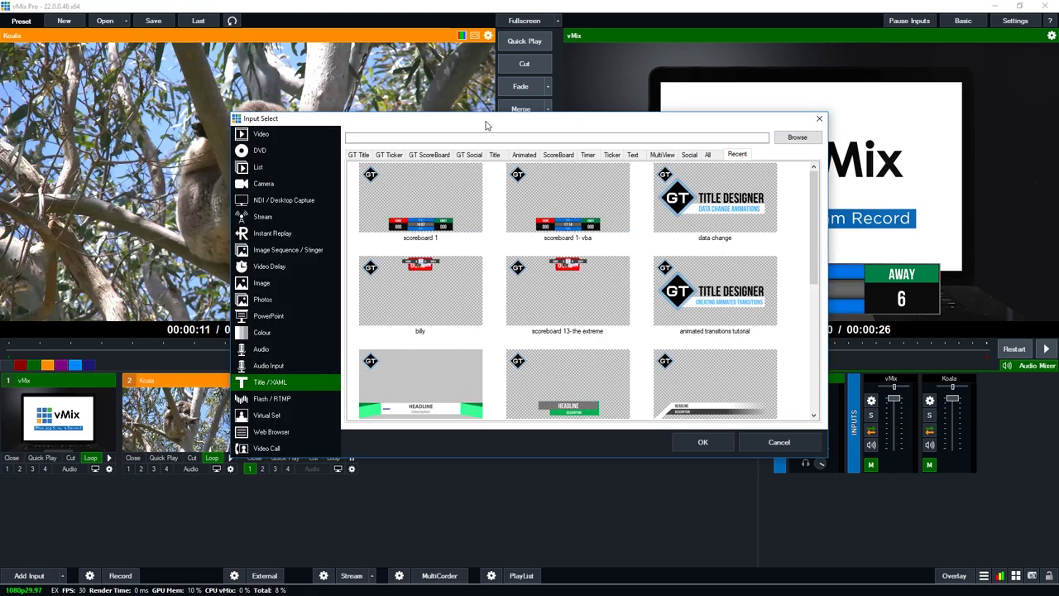
pyautogui.click(443, 201)
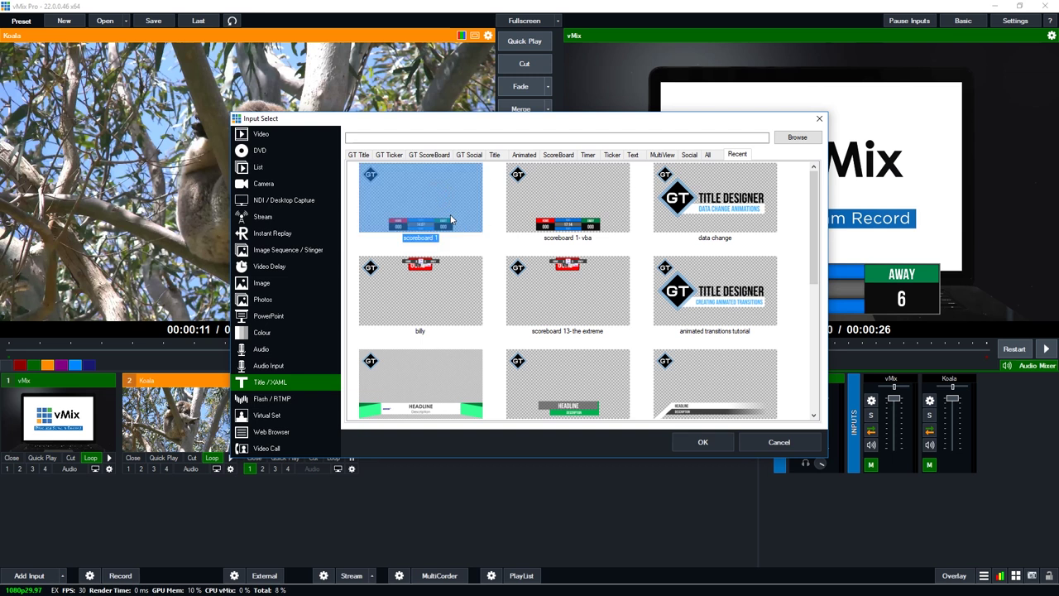
pyautogui.click(702, 442)
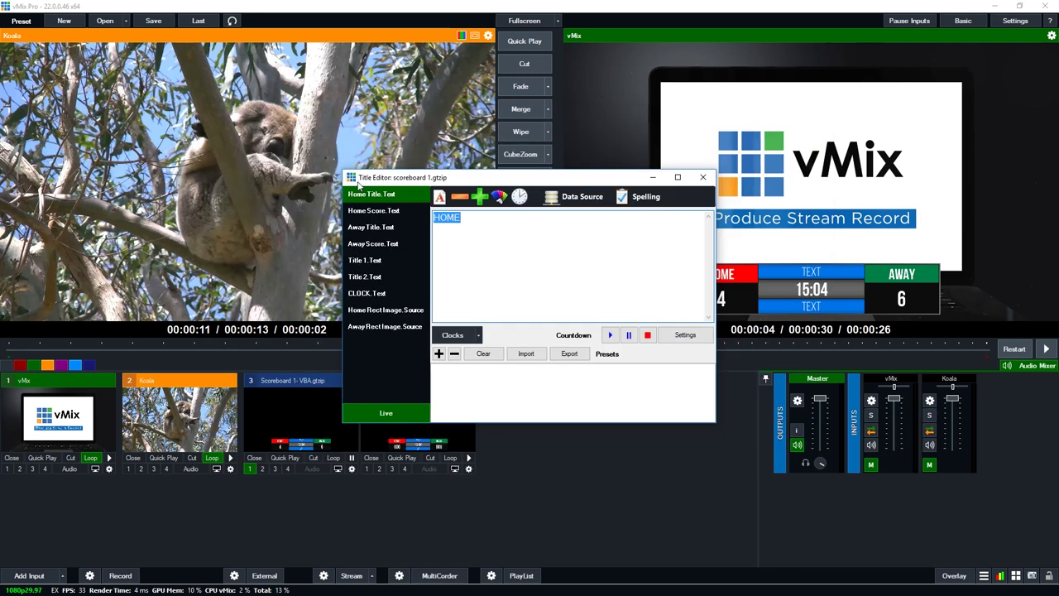
# Put scoreboard 1 on overlay 1 and set its Home Score to 2.
pyautogui.click(365, 467)
pyautogui.moveTo(516, 177); pyautogui.dragTo(347, 108)
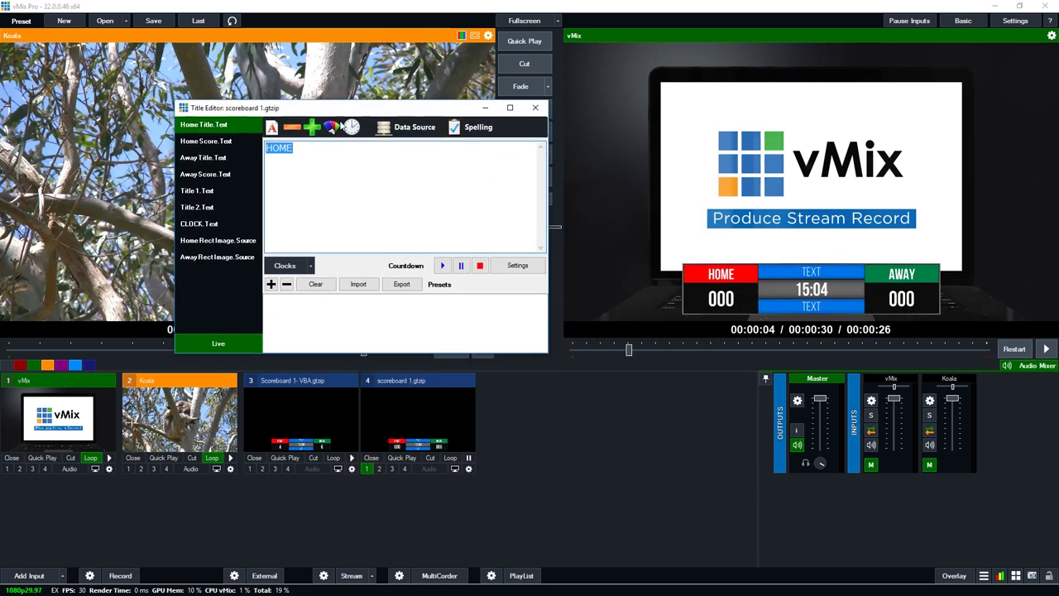
pyautogui.click(207, 142)
pyautogui.write('2')
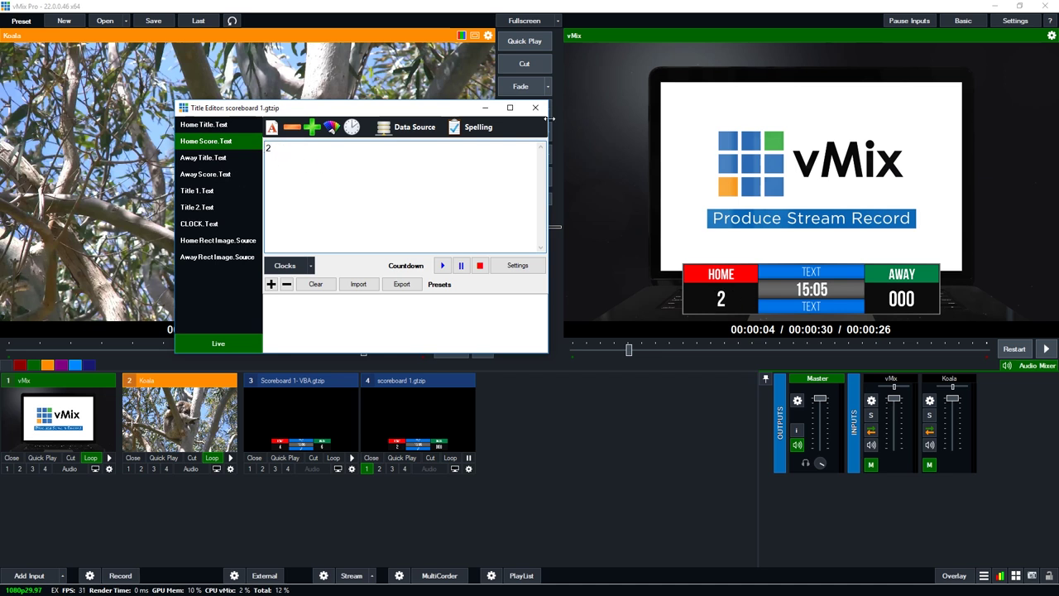
pyautogui.click(535, 107)
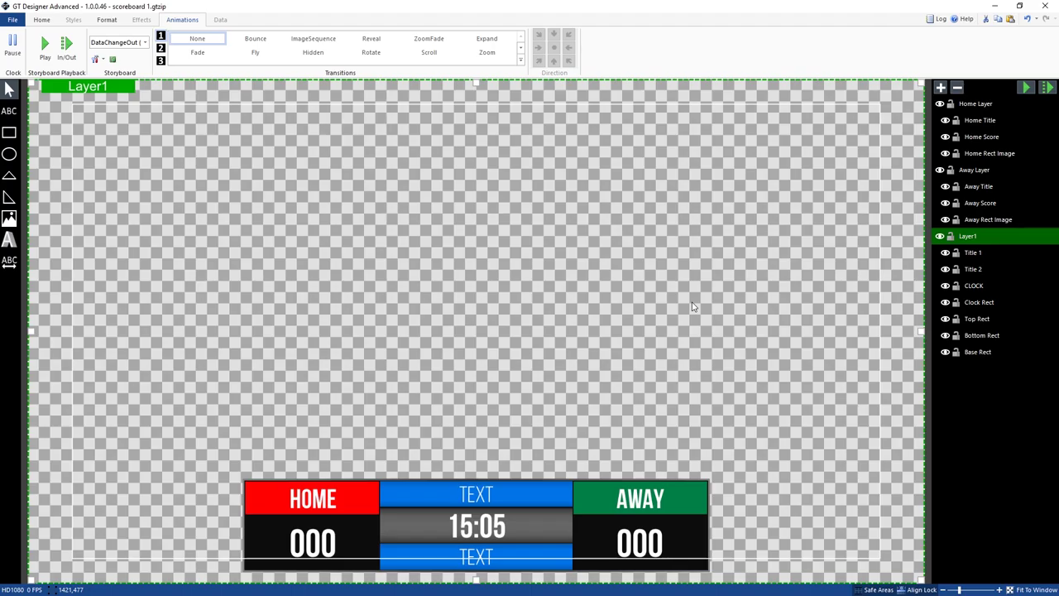
# Give the Away Score a Fly animation on DataChangeIn (Away Score.Text).
pyautogui.click(977, 201)
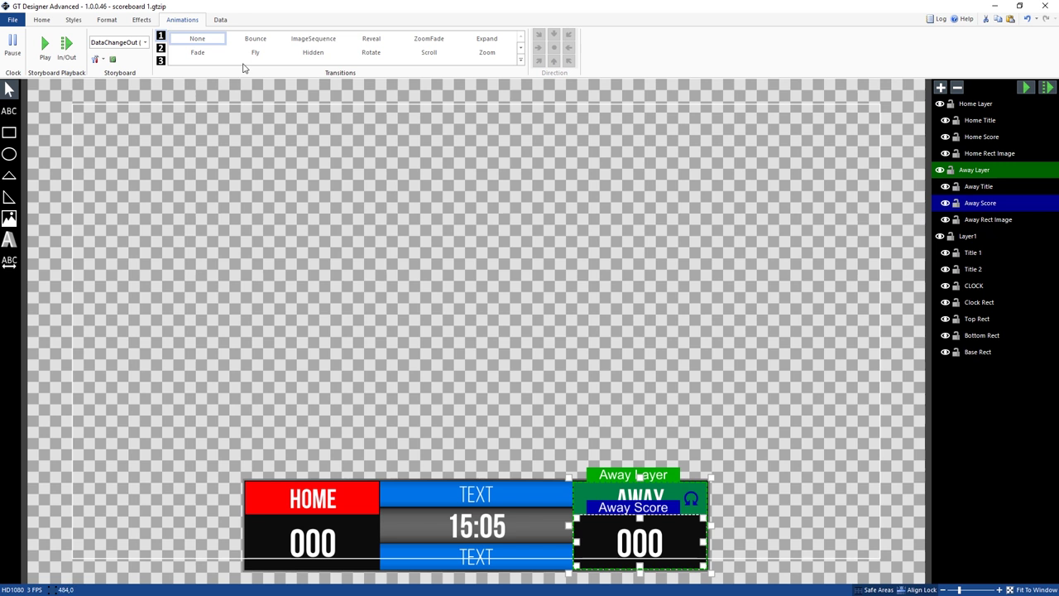
pyautogui.click(145, 42)
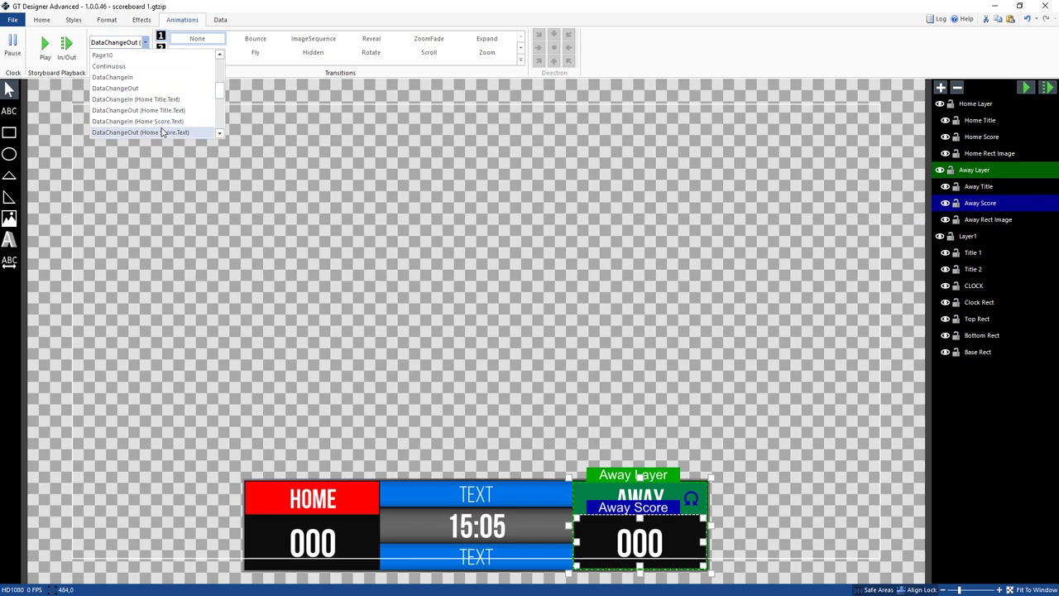
pyautogui.scroll(-4, 164, 128)
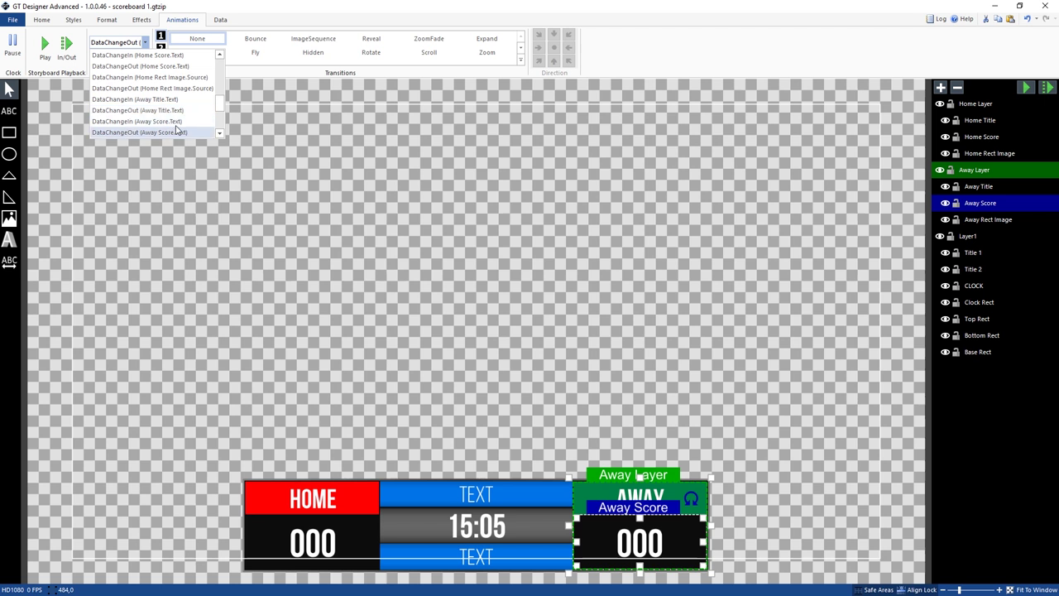
pyautogui.click(178, 122)
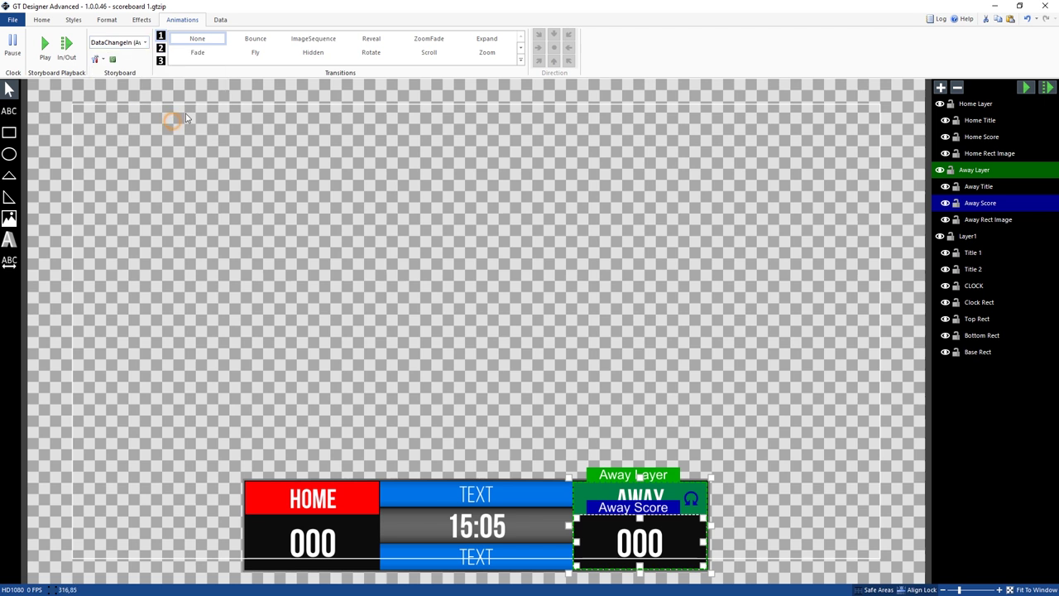
pyautogui.click(270, 54)
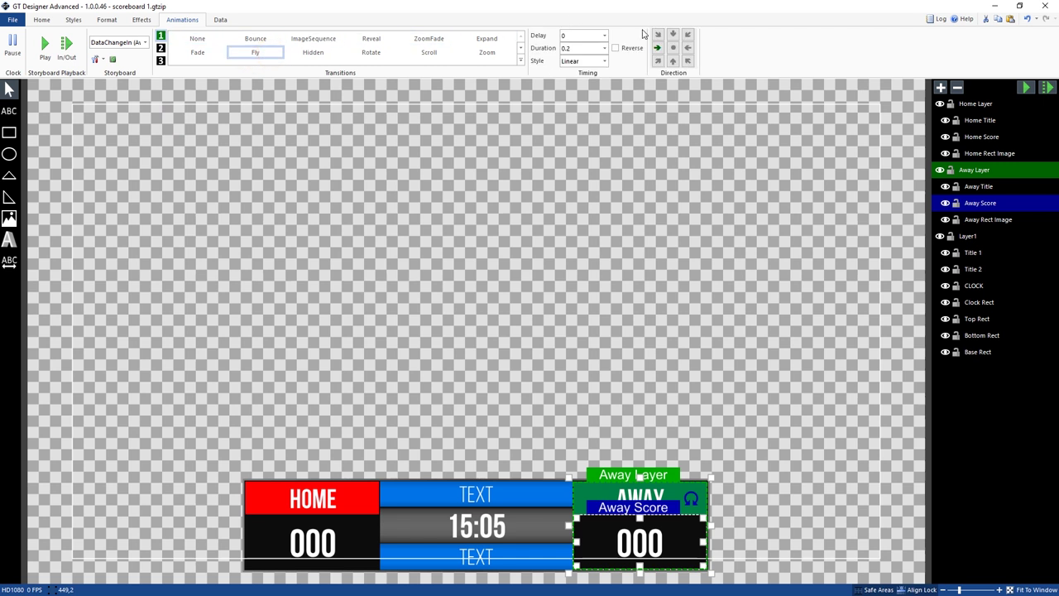
# Make Away Score's DataChangeOut a Fly with 0.2 duration, flying left.
pyautogui.click(145, 42)
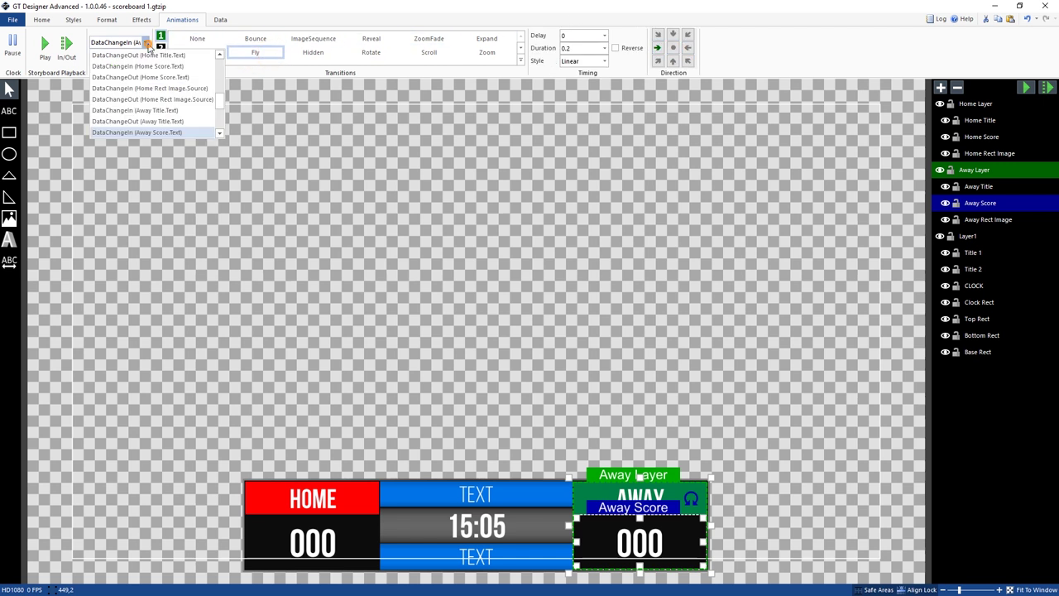
pyautogui.click(159, 124)
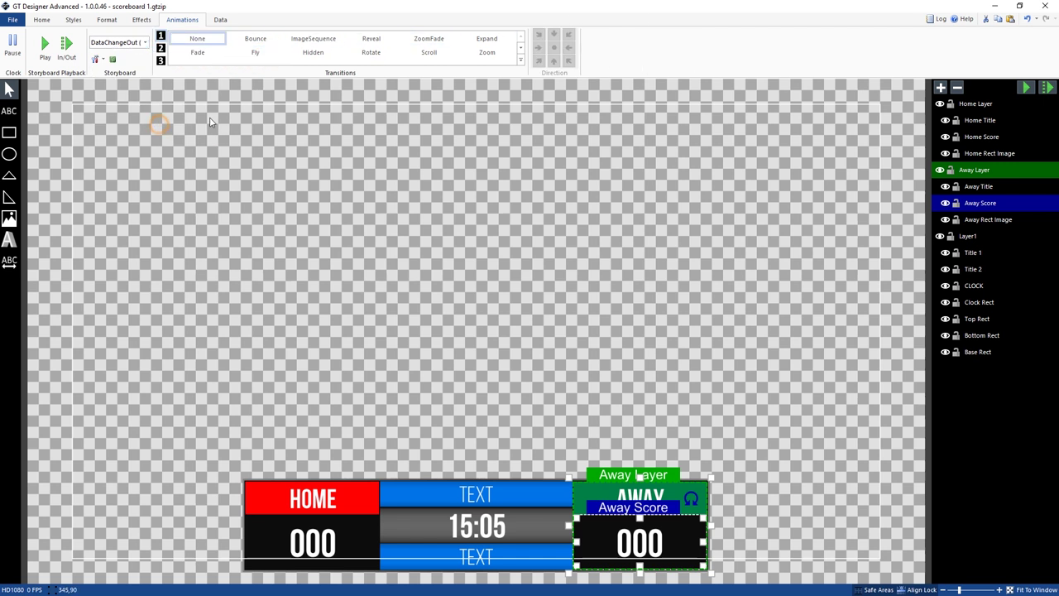
pyautogui.click(256, 51)
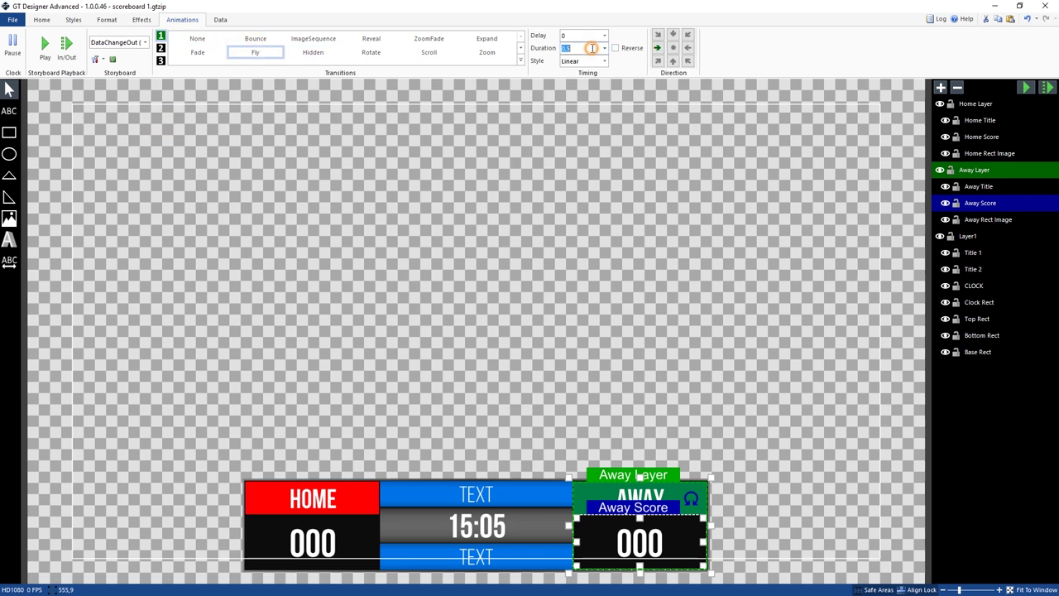
pyautogui.doubleClick(591, 48)
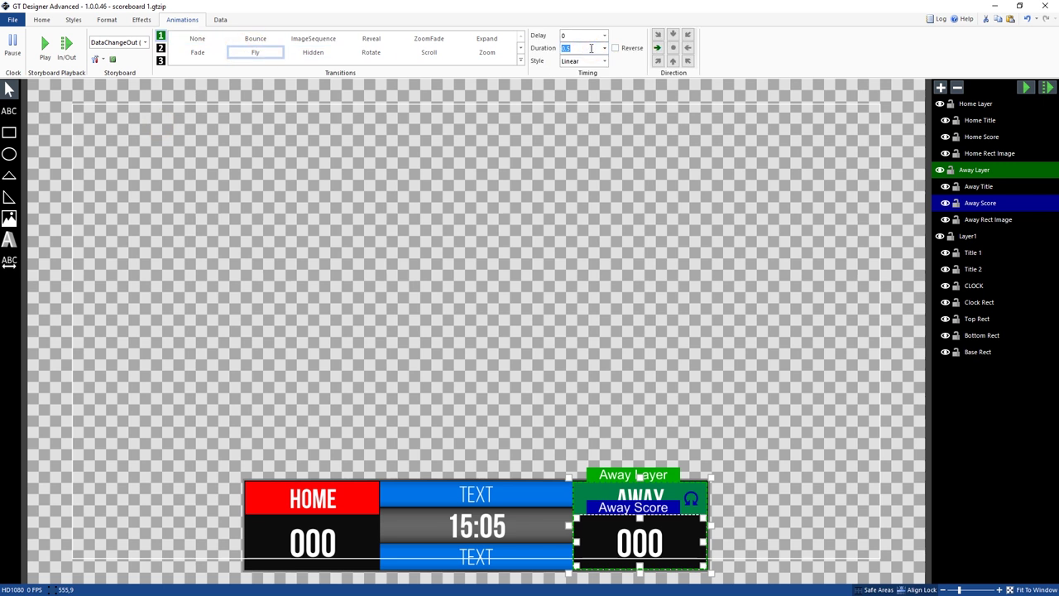
pyautogui.click(687, 47)
# Save the updated design and reload scoreboard input 4 in vMix.
pyautogui.click(13, 19)
pyautogui.click(32, 86)
pyautogui.hotkey('alt', 'Tab')
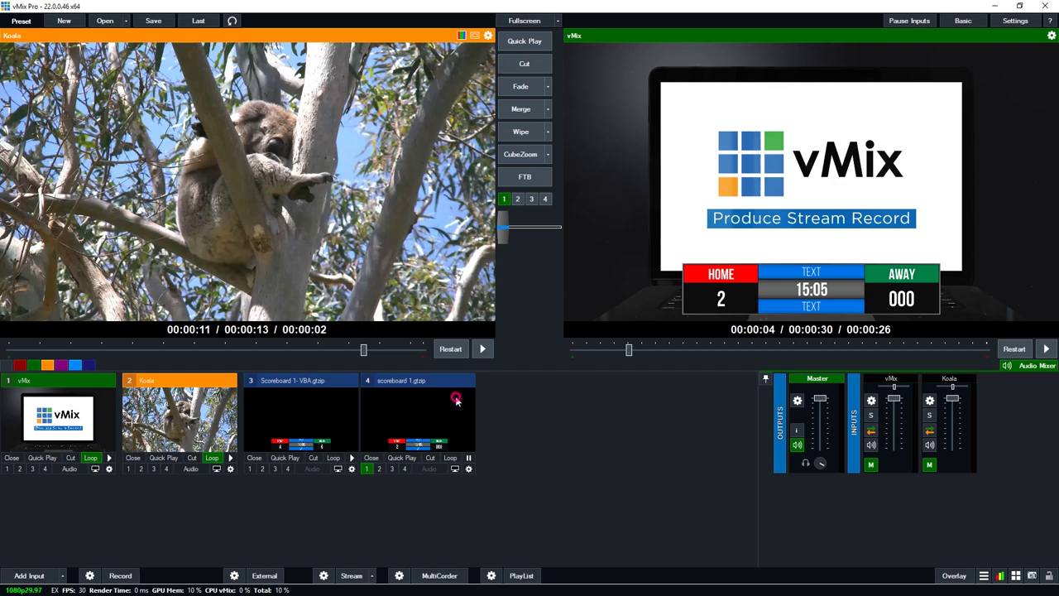
pyautogui.rightClick(457, 397)
pyautogui.click(501, 415)
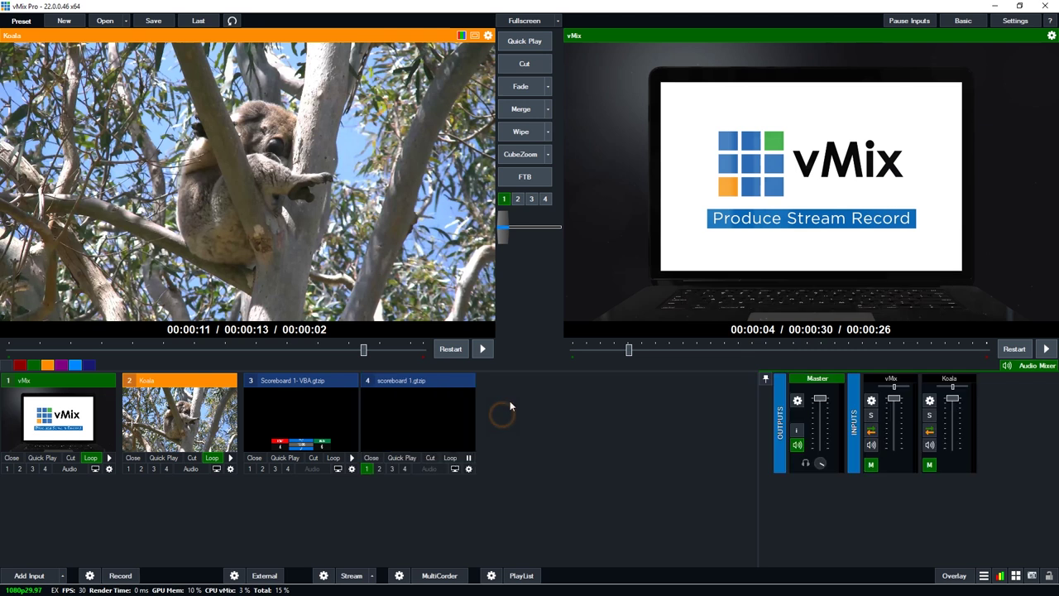
# In the scoreboard's Title Editor, change Away Score.Text to 3.
pyautogui.rightClick(414, 422)
pyautogui.click(424, 430)
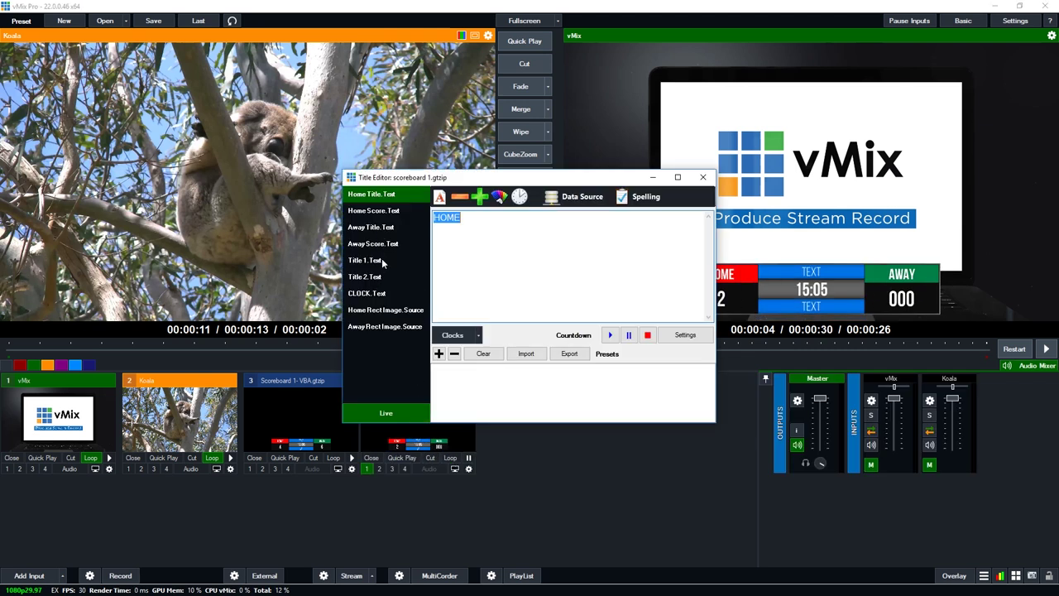
pyautogui.click(382, 248)
pyautogui.moveTo(444, 167); pyautogui.dragTo(305, 110)
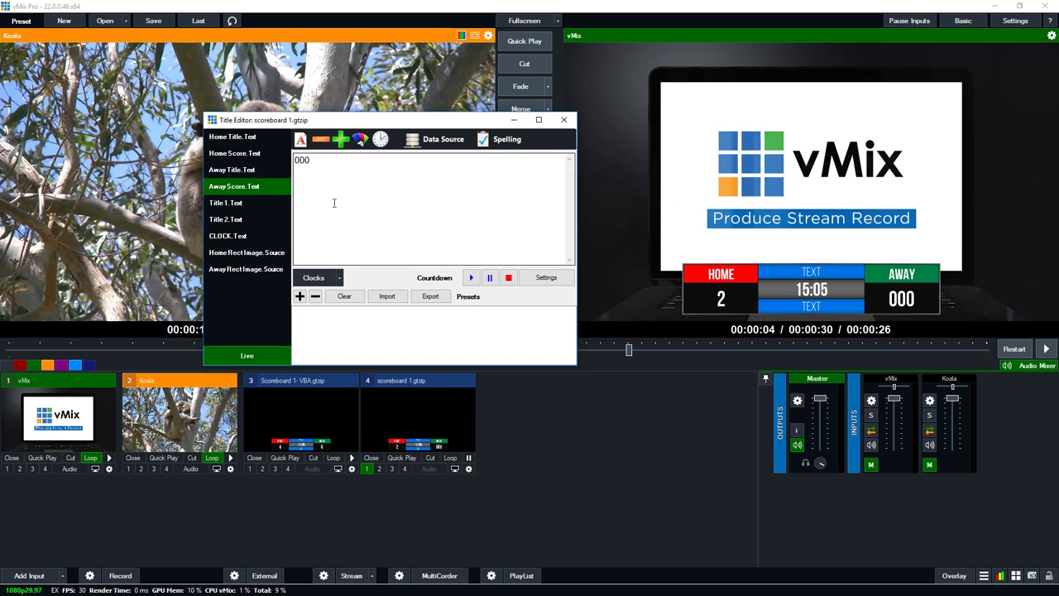
pyautogui.click(325, 162)
pyautogui.press('BackSpace')
pyautogui.press('BackSpace')
pyautogui.press('BackSpace')
pyautogui.write('3')
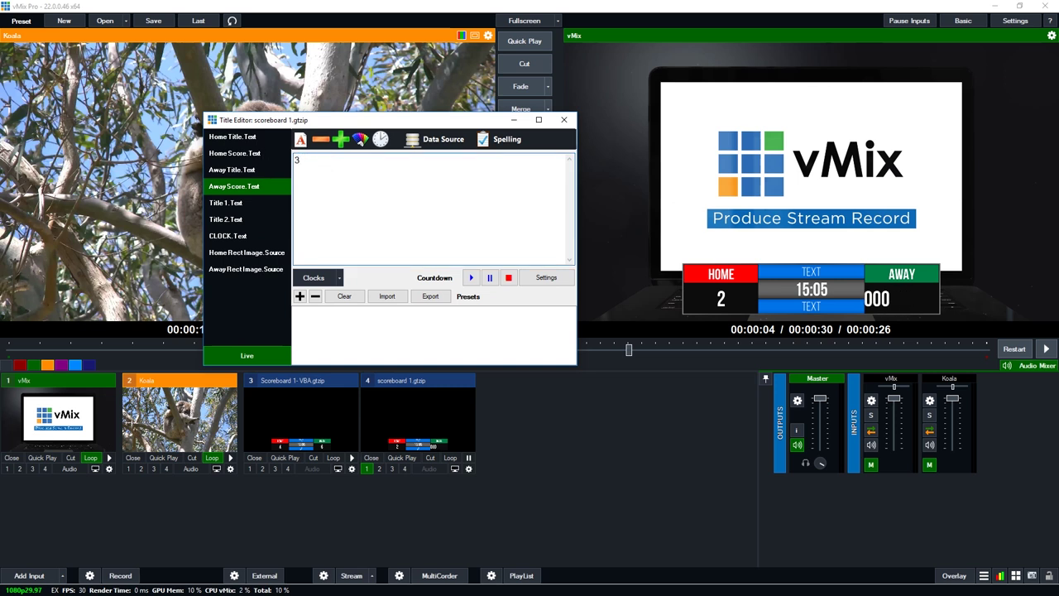